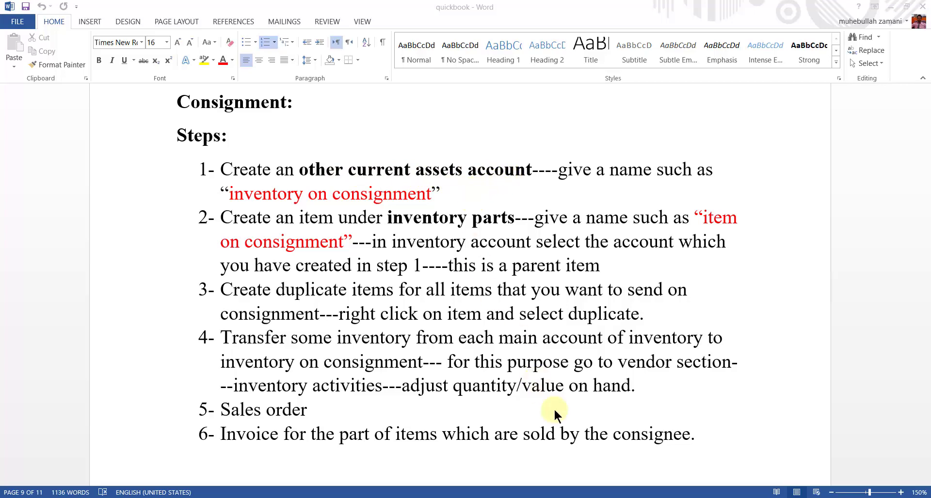
Step: Switch to QuickBooks and start a new account of type Other Current Asset in the chart of accounts
key("alt+Tab")
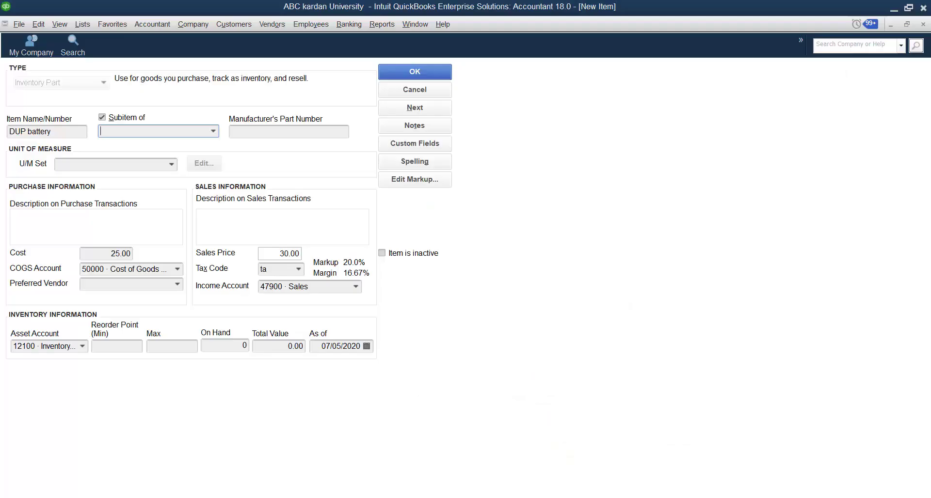
left_click(81, 25)
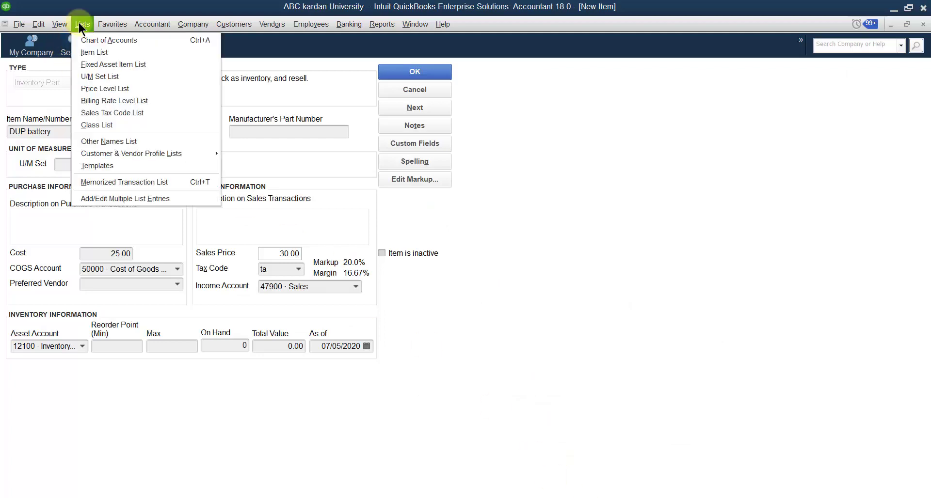
left_click(87, 41)
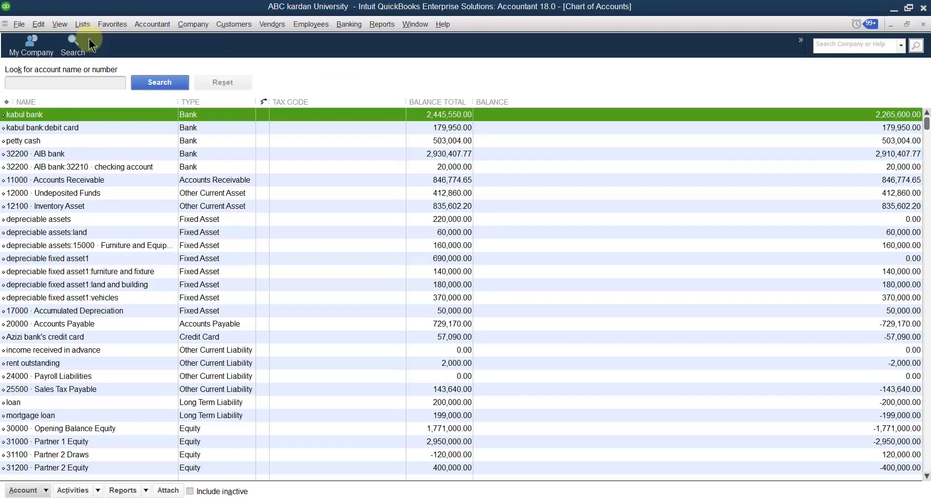
right_click(300, 125)
left_click(314, 160)
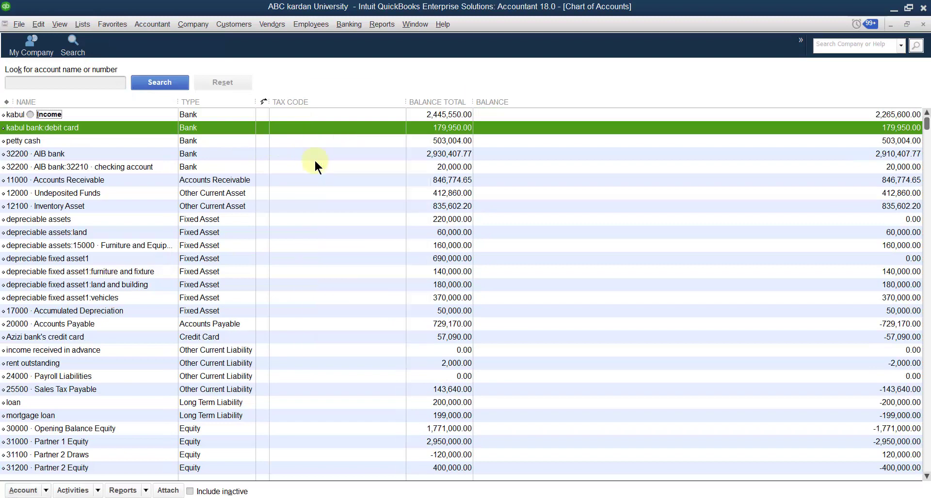
left_click(248, 262)
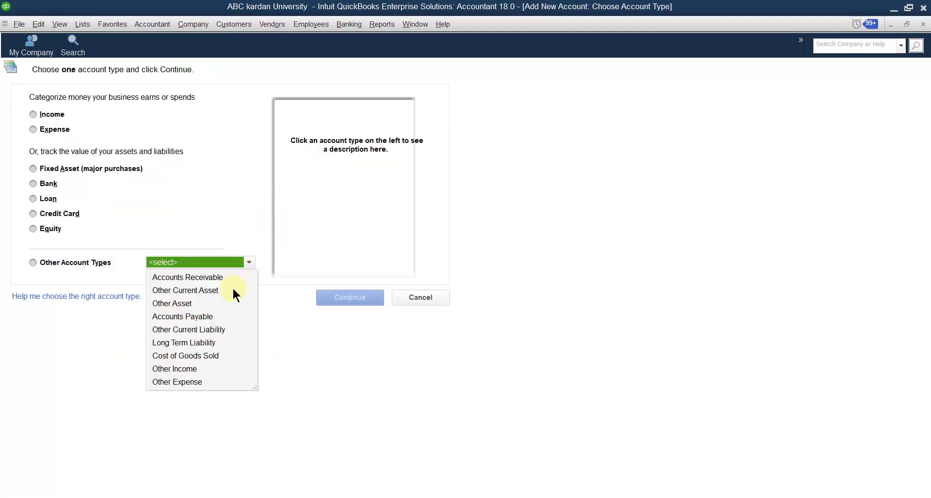
left_click(190, 289)
left_click(362, 298)
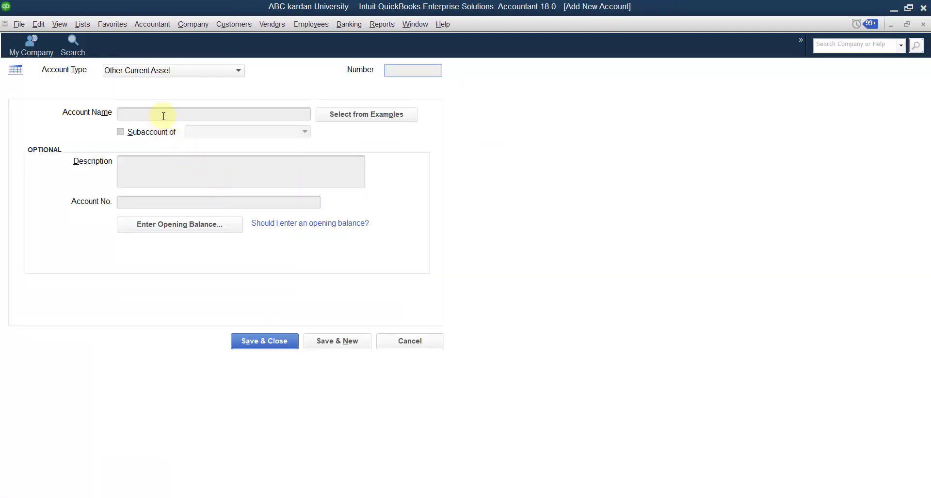
Step: Name the new account "inventory on consignment" and save it
left_click(163, 116)
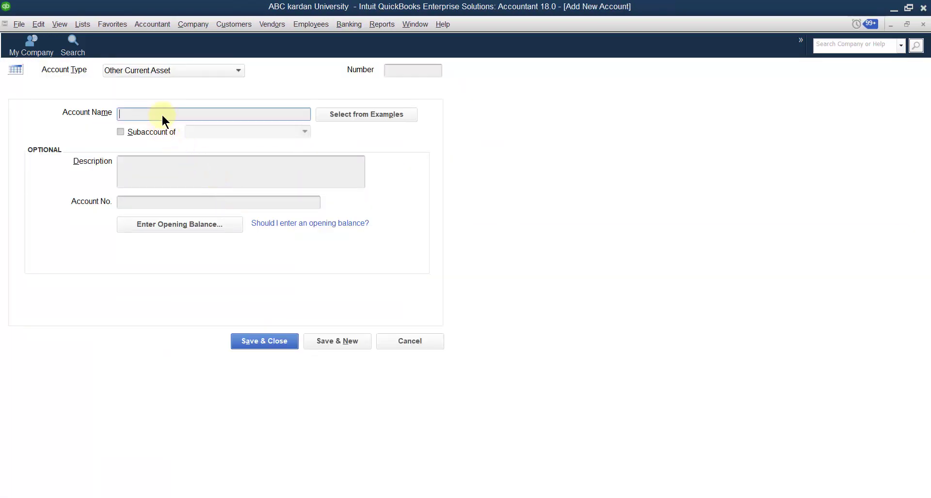
type("inven")
type("tory on consigned")
key("BackSpace")
key("BackSpace")
type("ment")
left_click(274, 341)
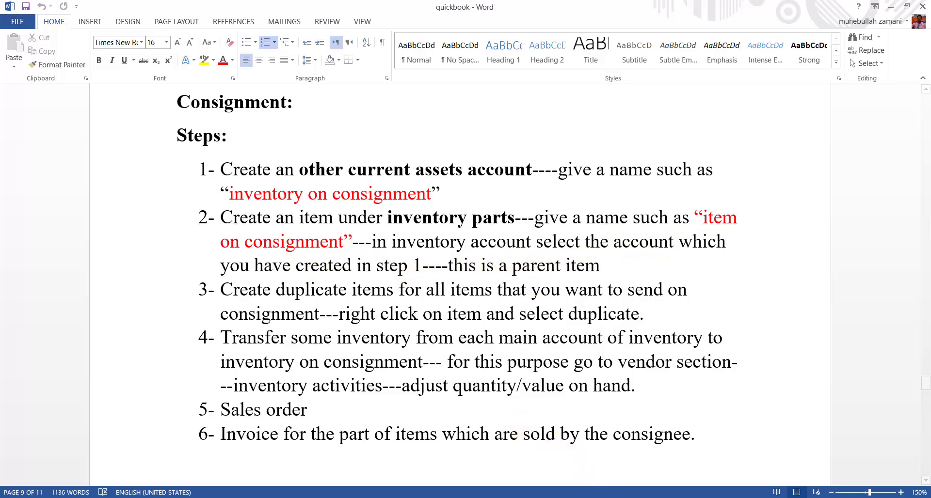
Step: Start a new item of type Inventory Part from the item list, discarding the unsaved DUP battery item
left_click(606, 497)
left_click(83, 24)
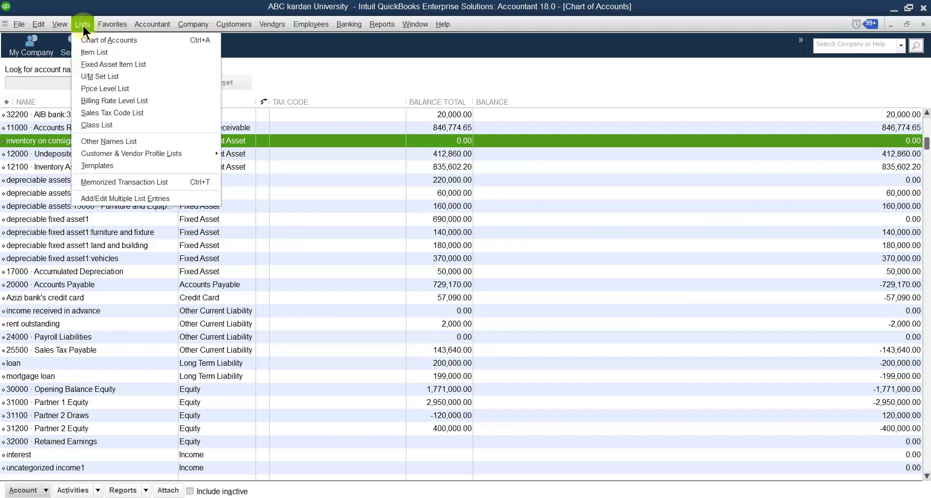
left_click(92, 53)
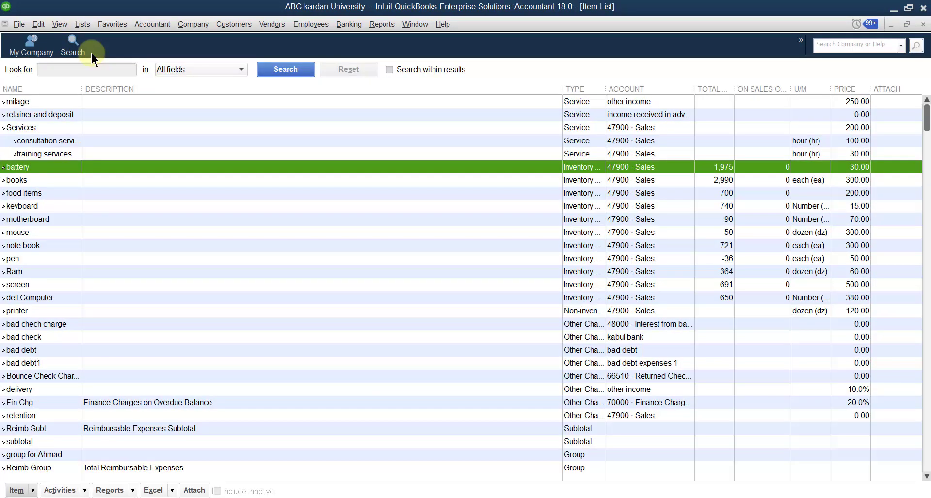
right_click(170, 149)
left_click(180, 185)
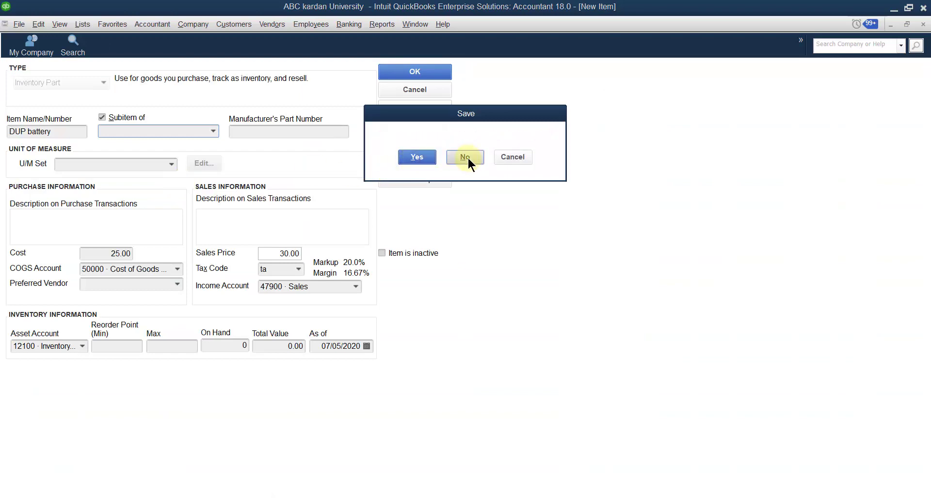
left_click(465, 157)
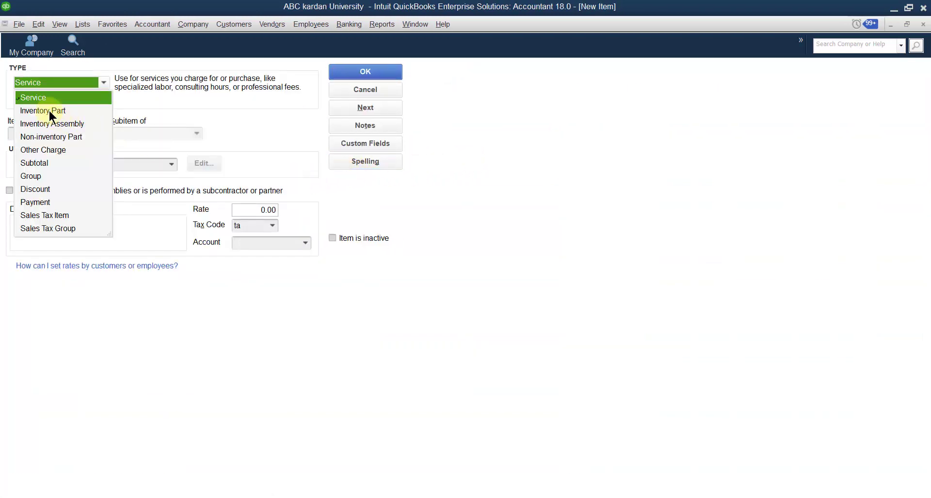
left_click(50, 111)
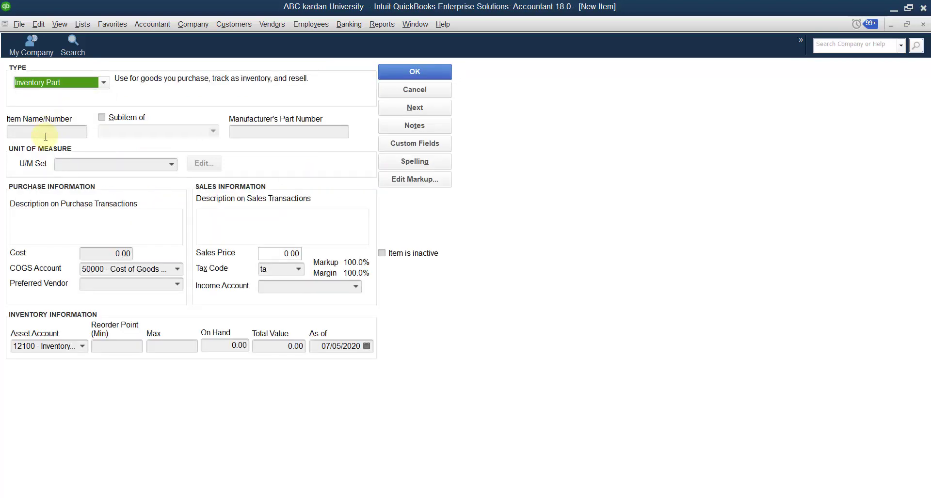
Step: Name the item "item on consignment" and set its asset account to inventory on consignment
left_click(46, 131)
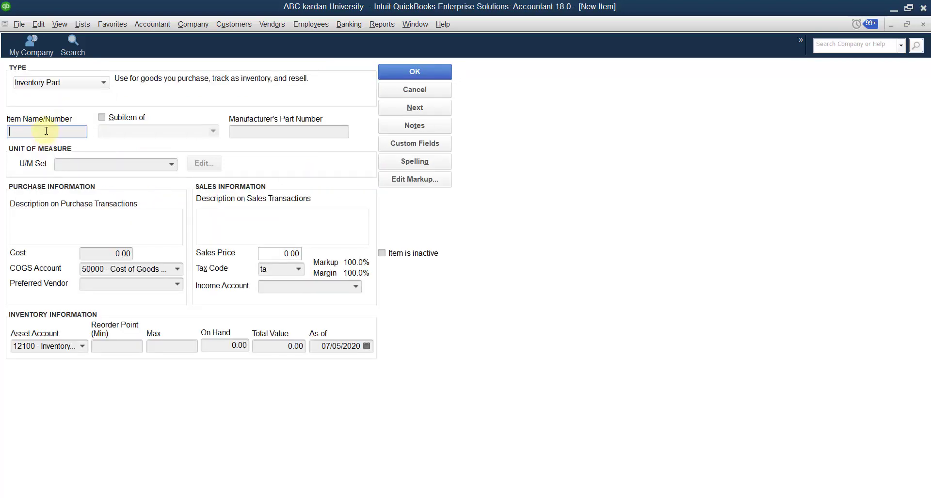
type("item on consignment")
left_click(81, 346)
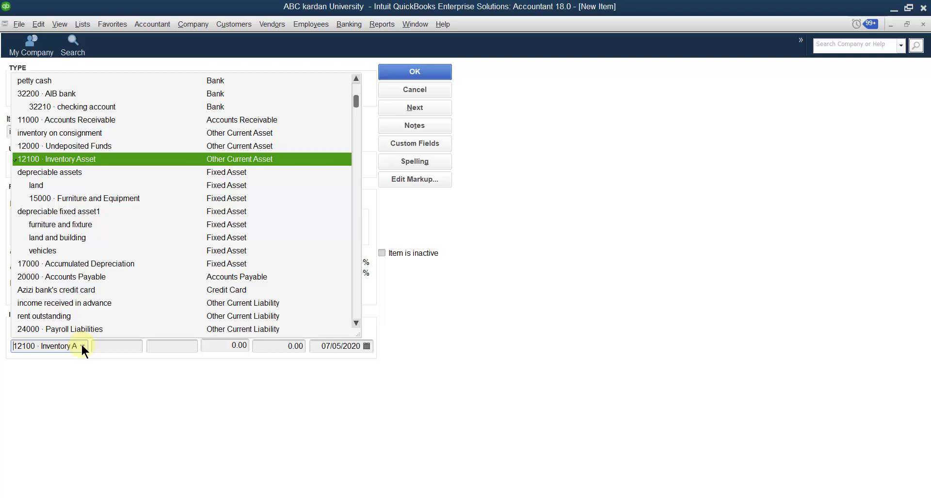
left_click(63, 133)
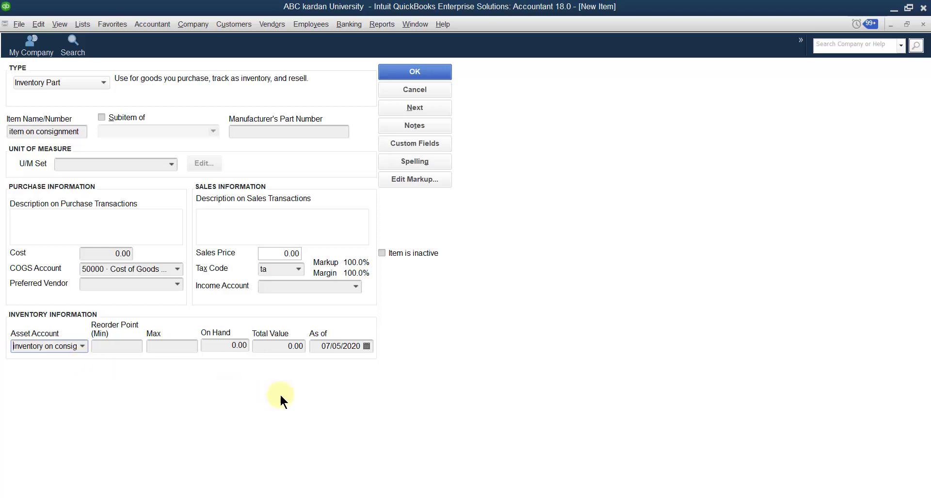
Step: Create an income account named "sales on consignment" as the item's income account, and save the item
left_click(353, 284)
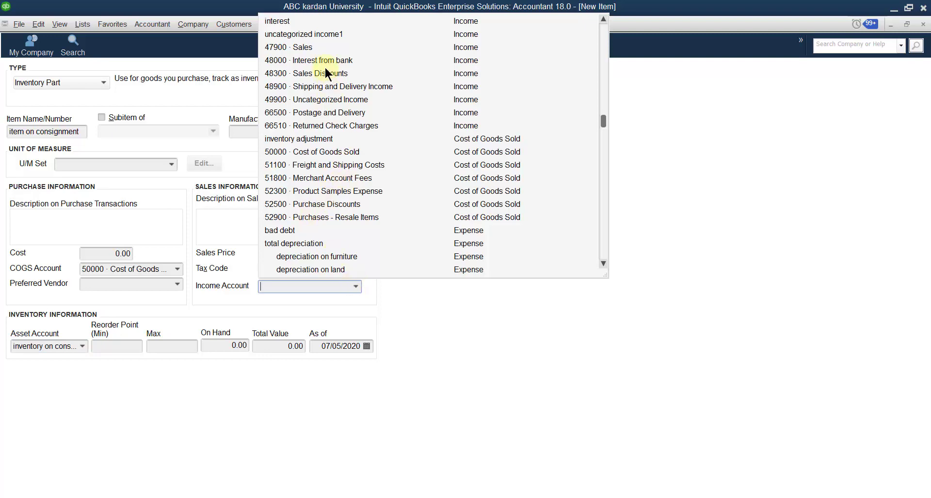
scroll(296, 68, "up", 11)
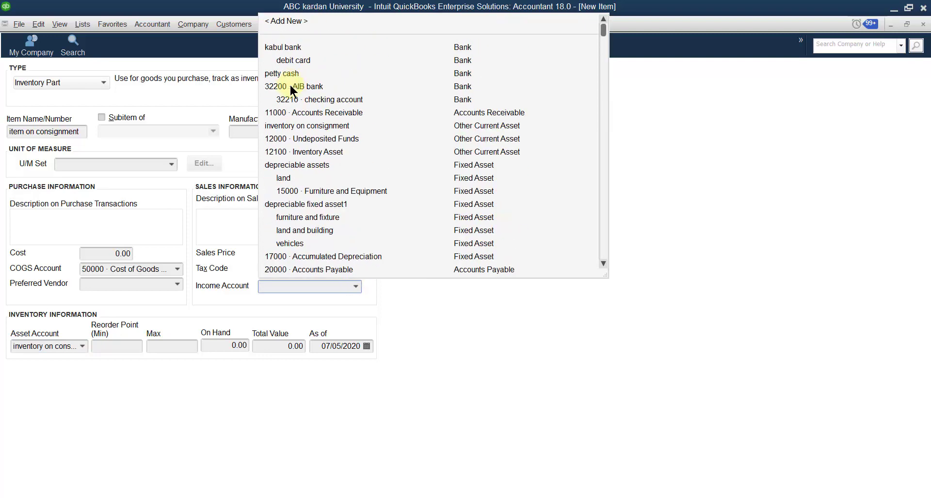
left_click(301, 21)
left_click(349, 135)
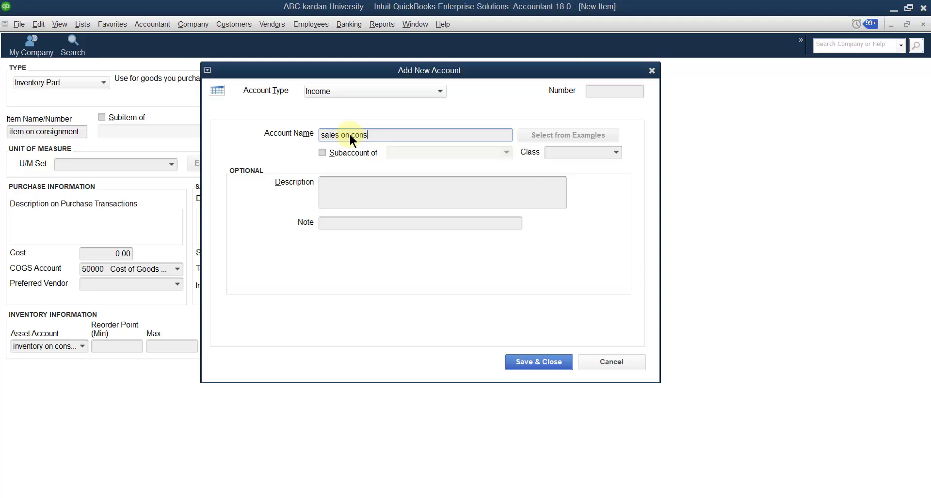
type("sales on consignment")
left_click(528, 361)
left_click(429, 166)
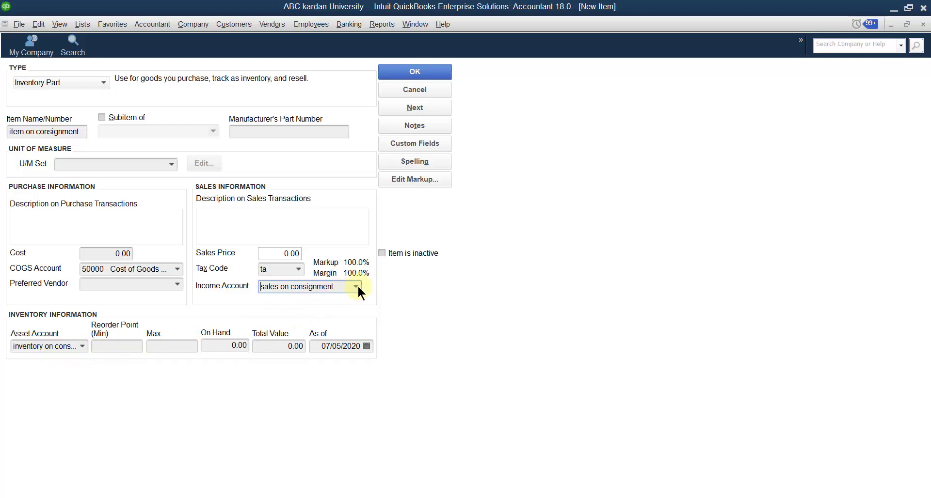
left_click(407, 72)
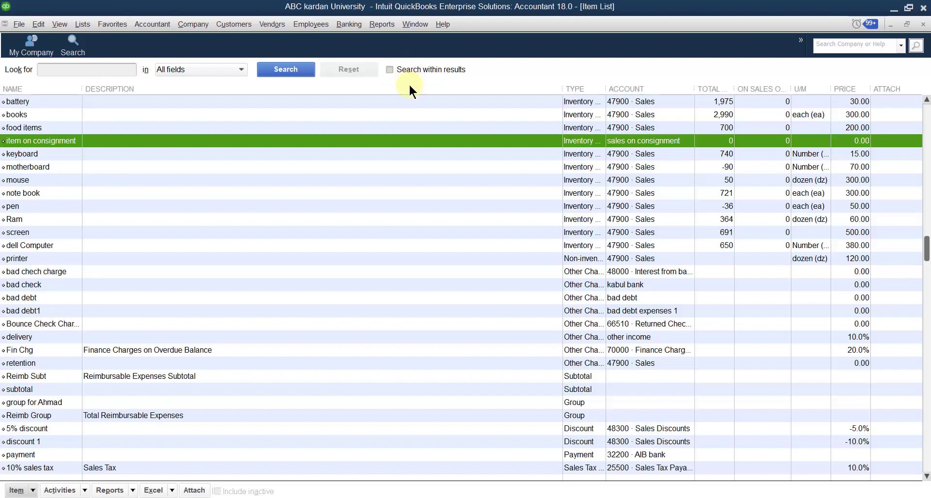
Step: Check the consignment steps in the Word notes, then return to the QuickBooks item list and duplicate the battery item
left_click(577, 497)
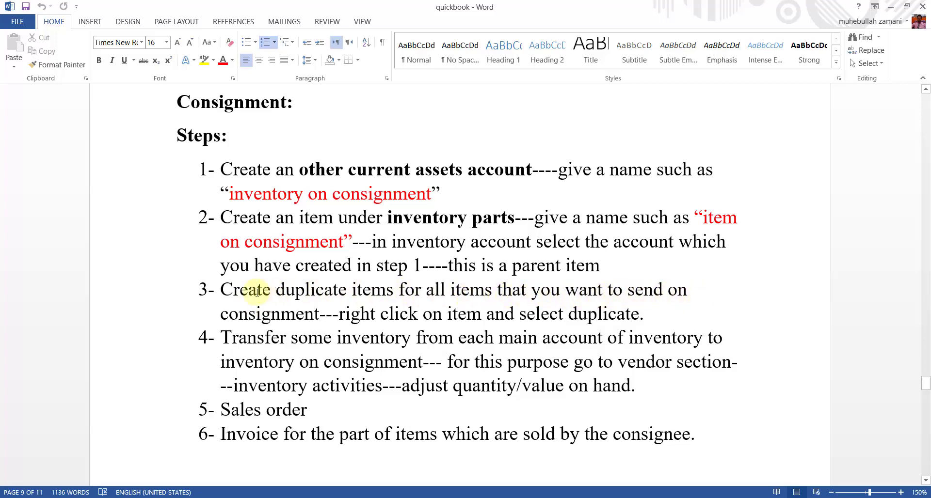
left_click(610, 495)
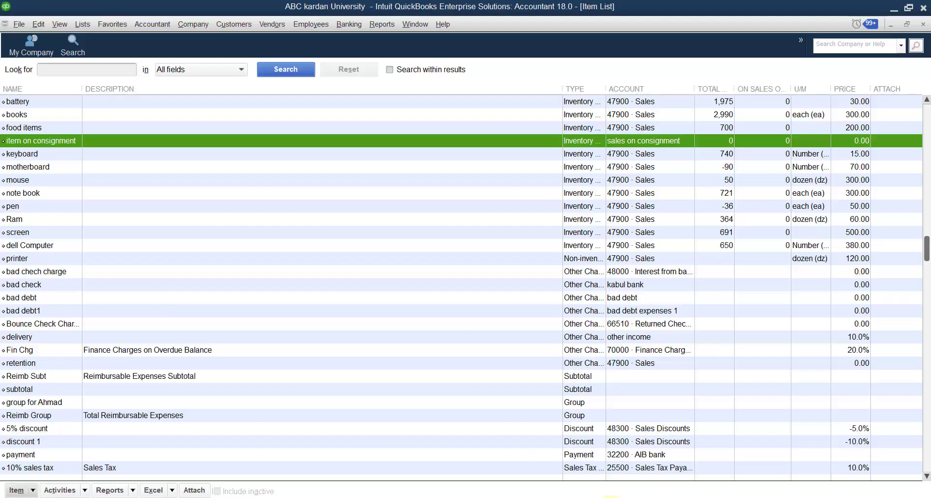
scroll(132, 231, "up", 2)
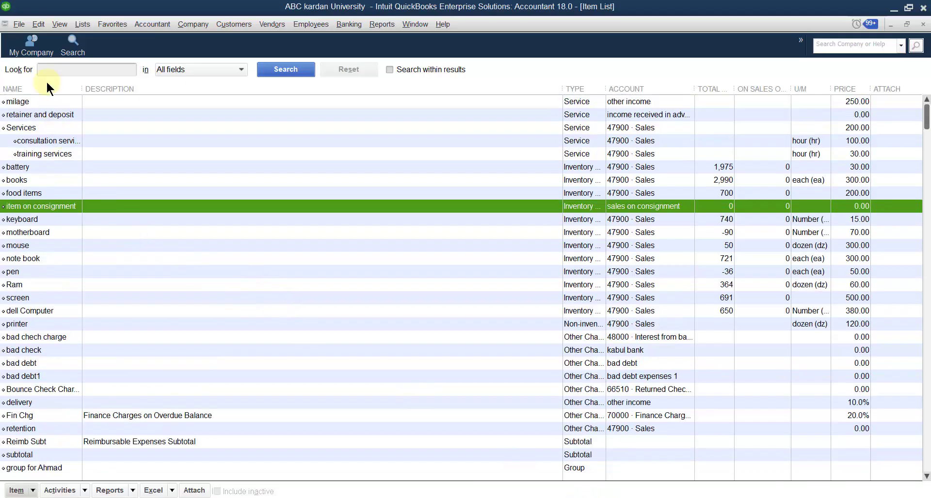
left_click(82, 23)
left_click(92, 54)
left_click(53, 167)
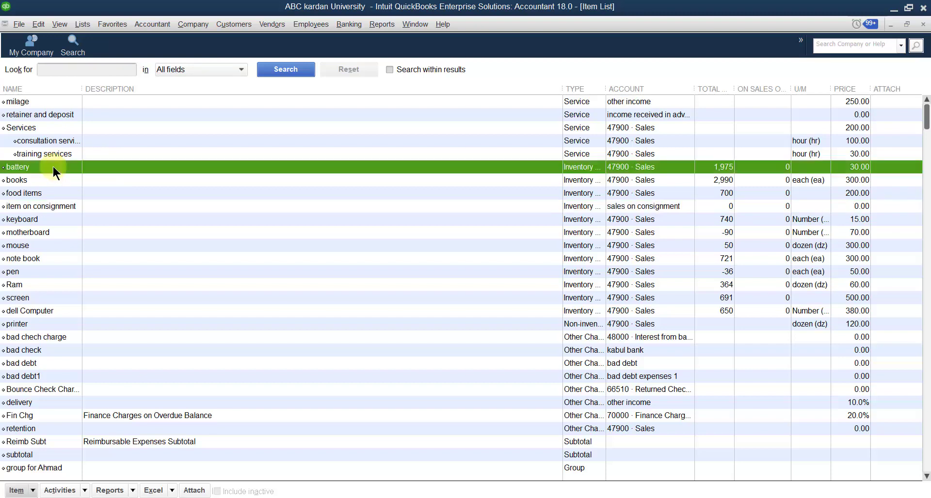
right_click(53, 169)
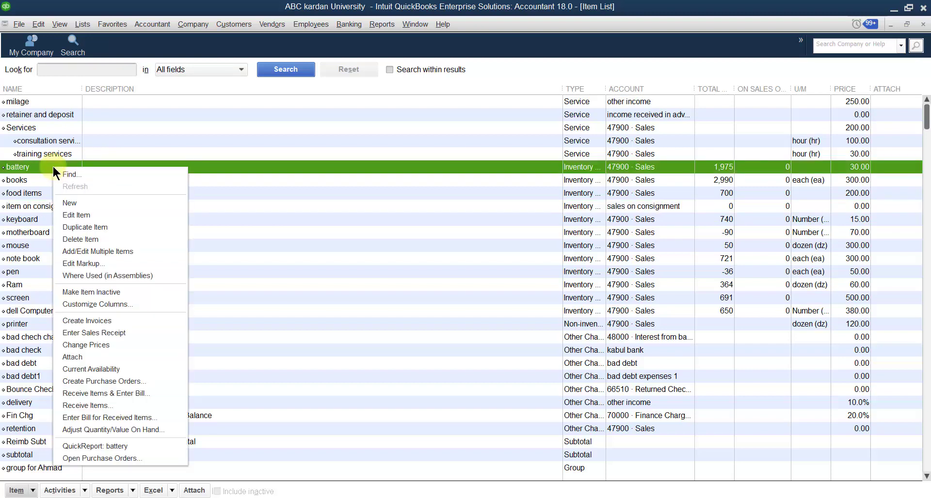
left_click(82, 225)
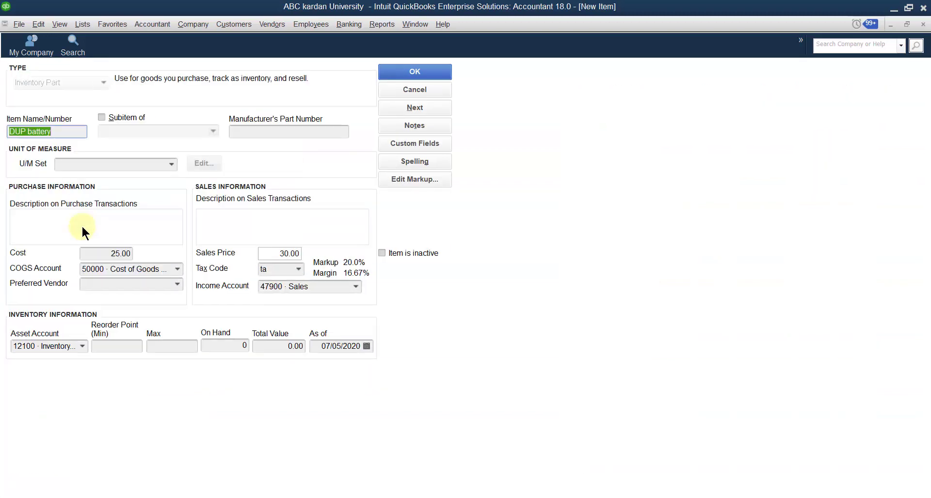
Step: Rename the duplicated item "battery con." without the DUP prefix
left_click_drag(28, 132, 2, 129)
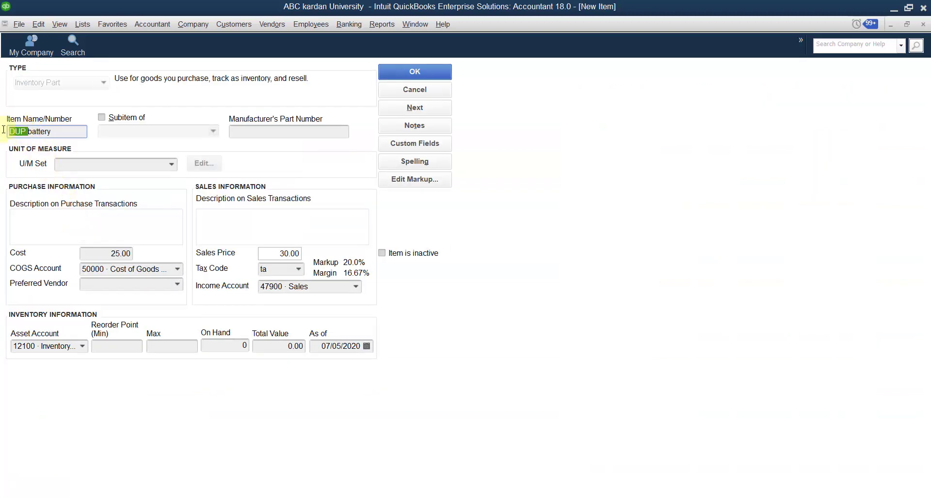
key("Delete")
key("Delete")
left_click(74, 134)
type("v")
key("BackSpace")
type("con")
Step: Make the duplicate a subitem of item on consignment and set its asset account to inventory on consignment
left_click(102, 117)
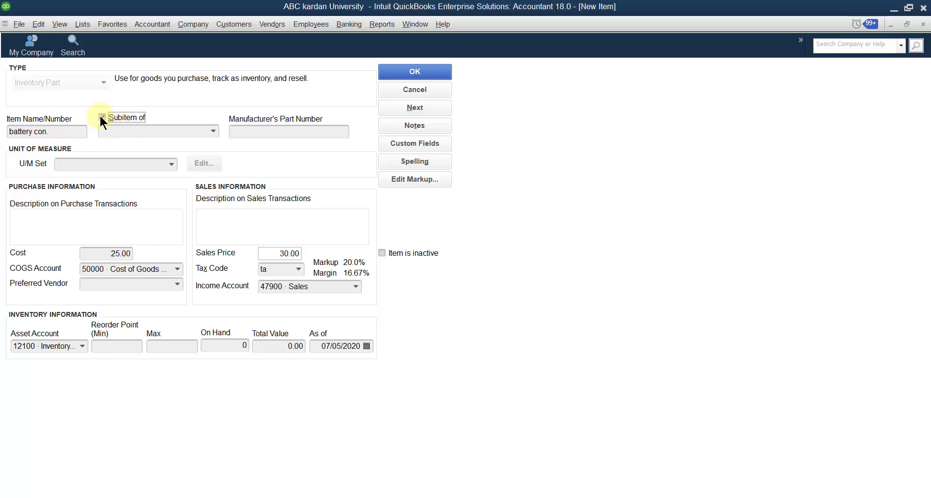
left_click(213, 132)
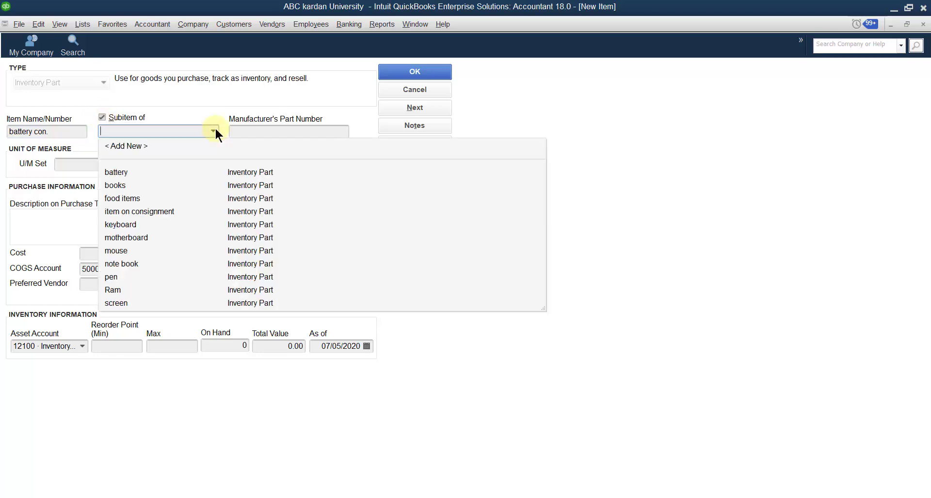
left_click(137, 213)
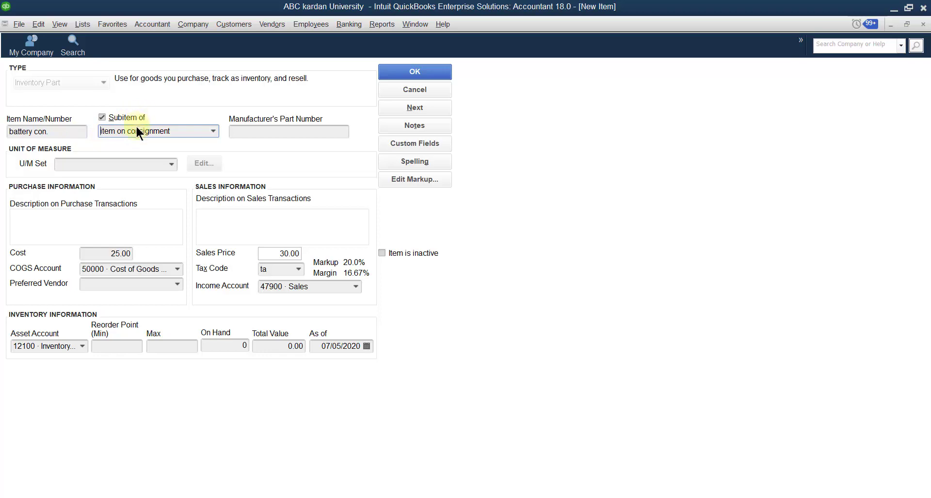
left_click(82, 346)
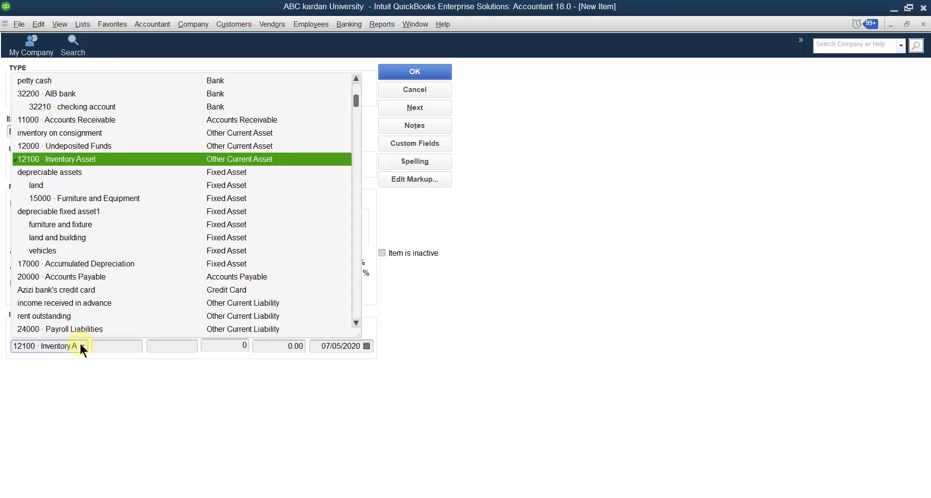
left_click(51, 132)
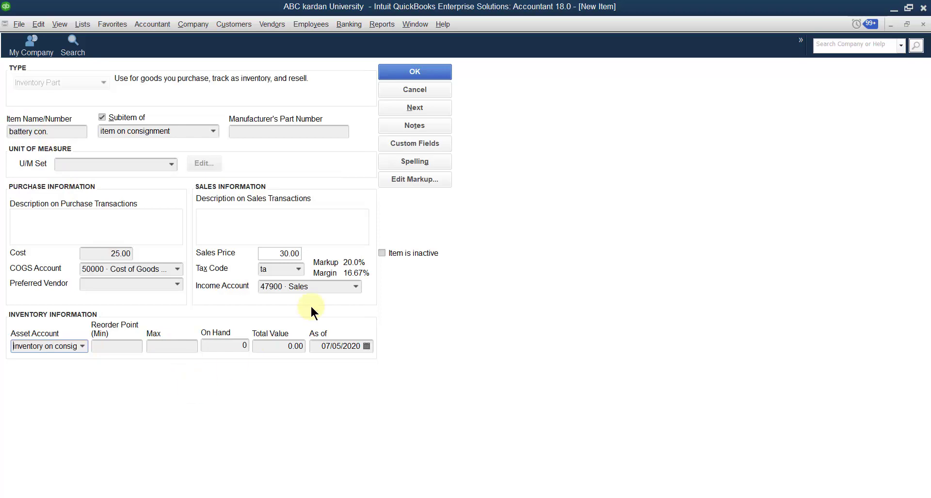
Step: Set the income account of battery con. to sales on consignment and save the item
left_click(355, 286)
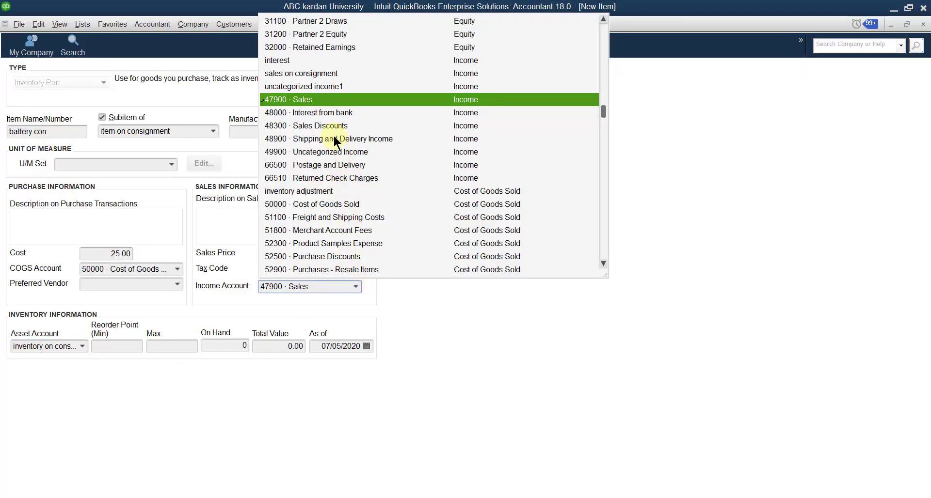
type("s")
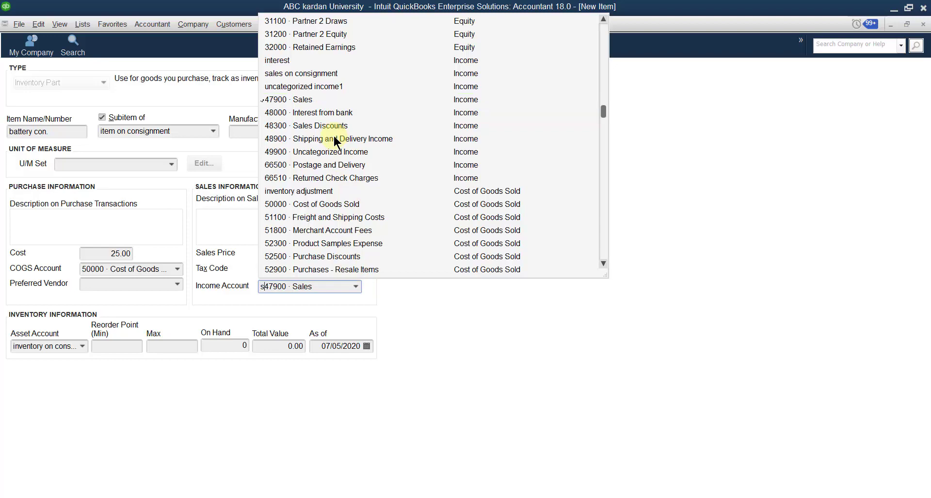
left_click_drag(316, 286, 239, 291)
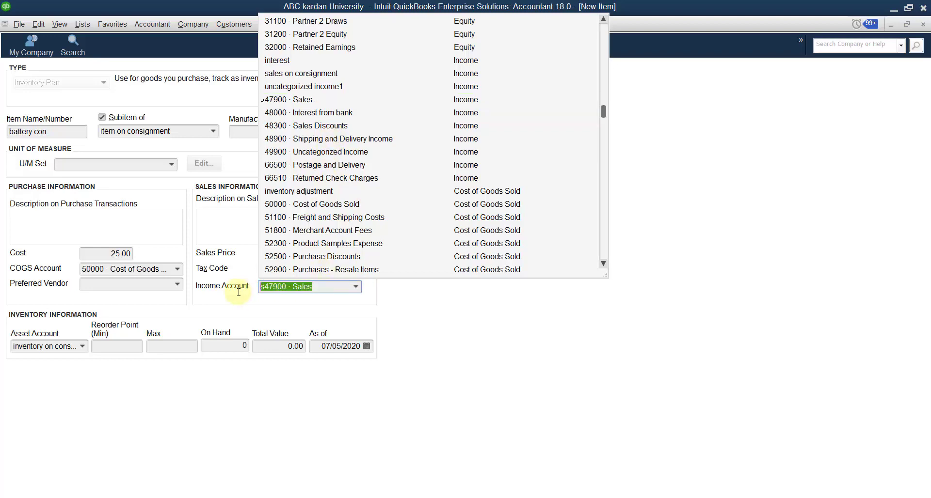
type("sa")
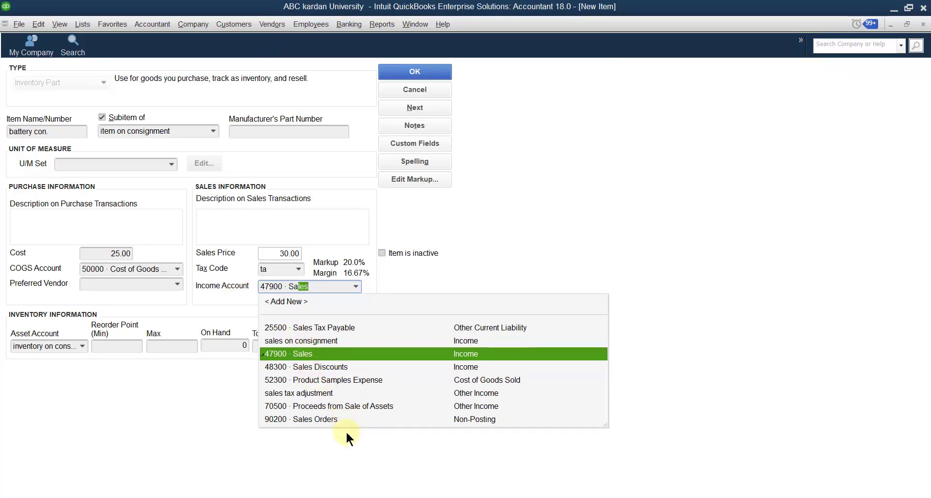
left_click(307, 341)
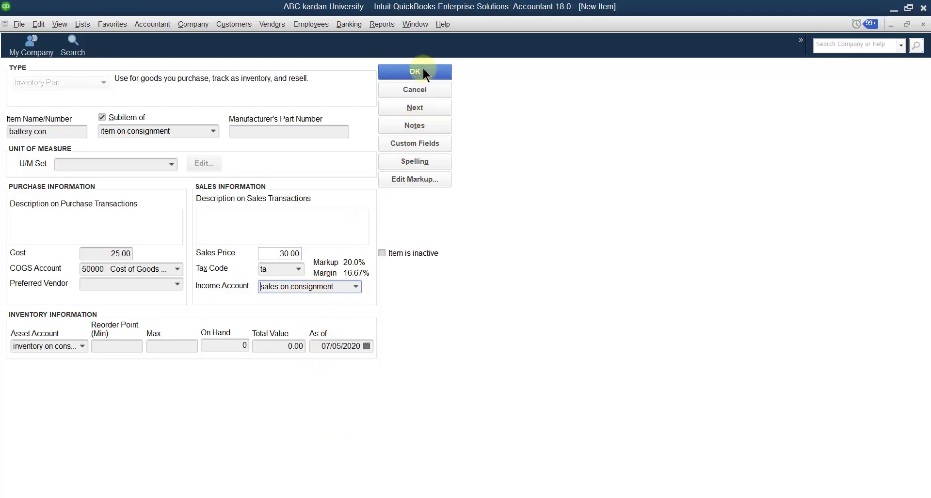
left_click(427, 106)
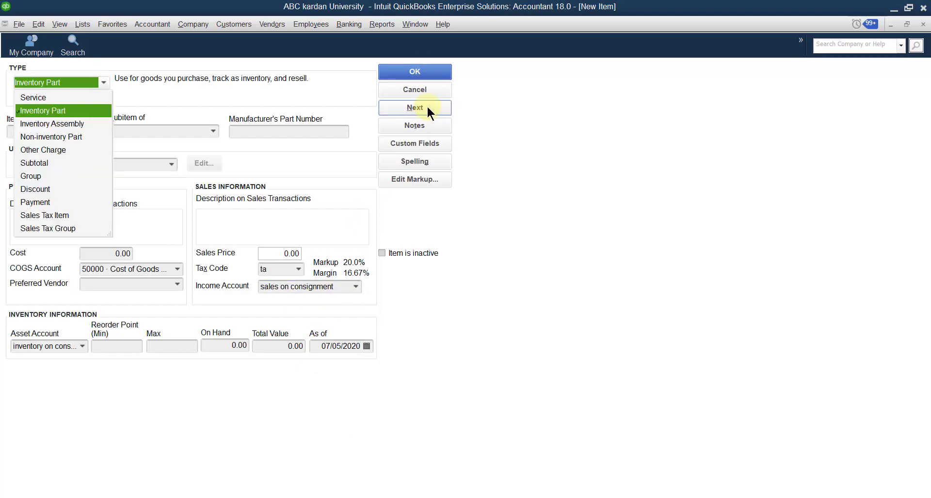
left_click(420, 70)
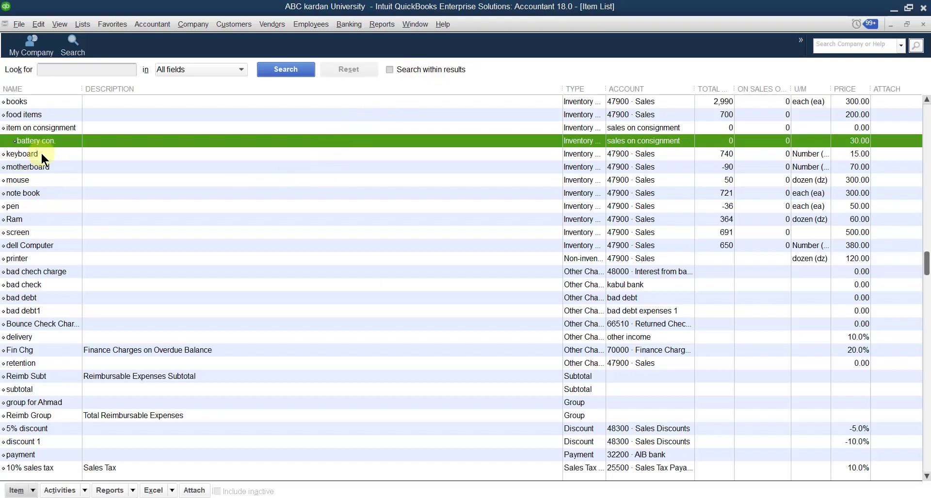
Step: Duplicate the keyboard item and name the copy "keyboard con" without the DUP prefix
right_click(41, 152)
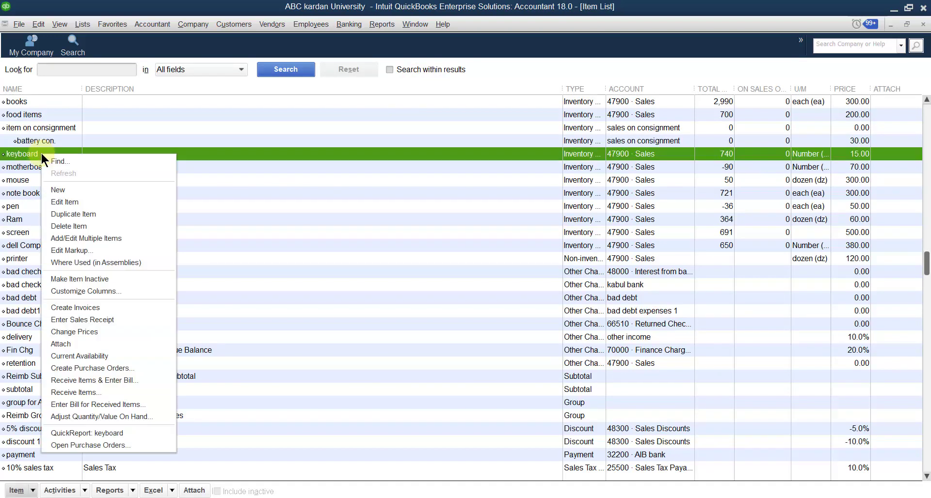
left_click(61, 213)
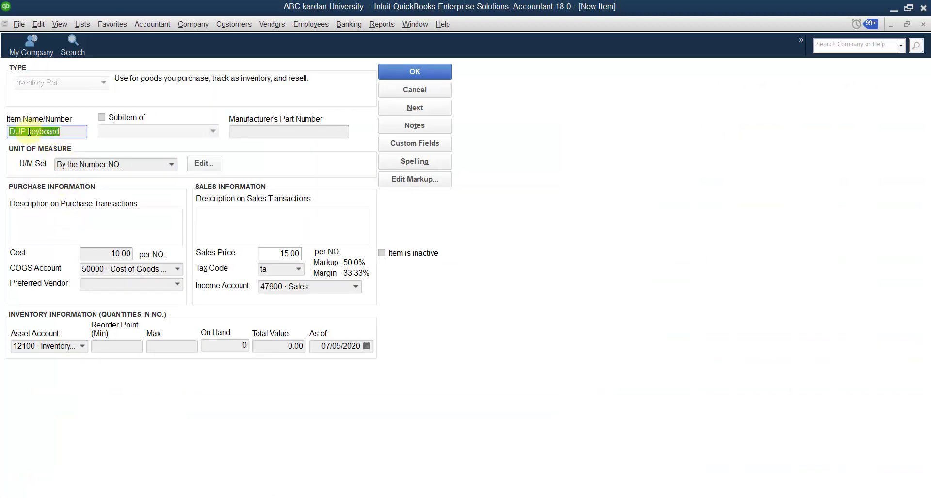
left_click_drag(27, 132, 1, 131)
key("BackSpace")
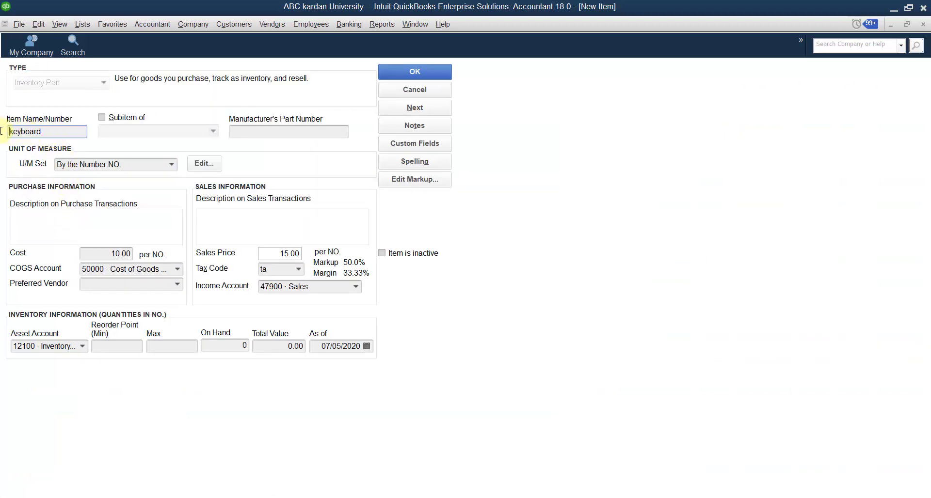
left_click(51, 129)
type("con")
Step: Make keyboard con a subitem of item on consignment and set its asset account to inventory on consignment
left_click(102, 117)
left_click(213, 130)
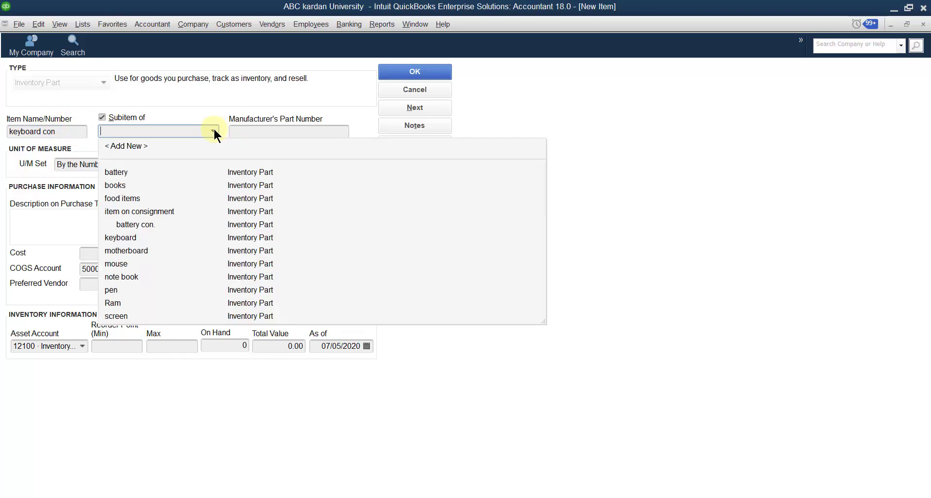
left_click(127, 210)
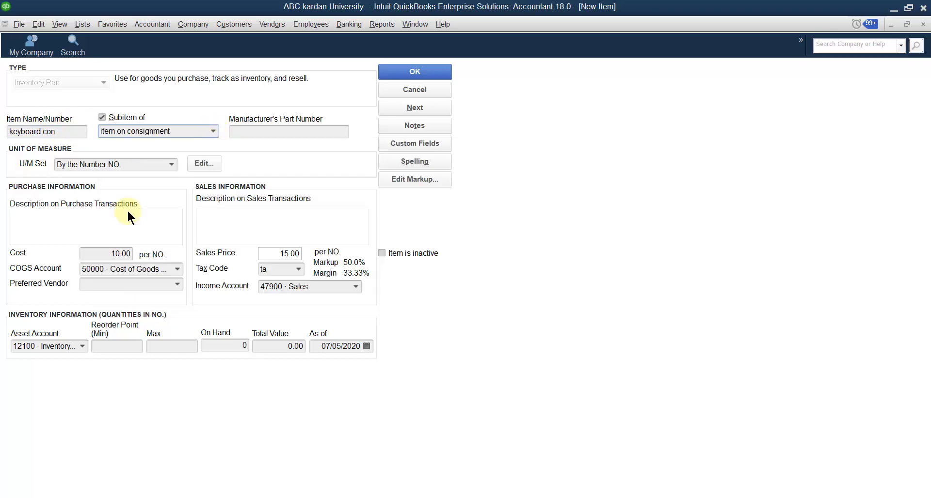
left_click(80, 346)
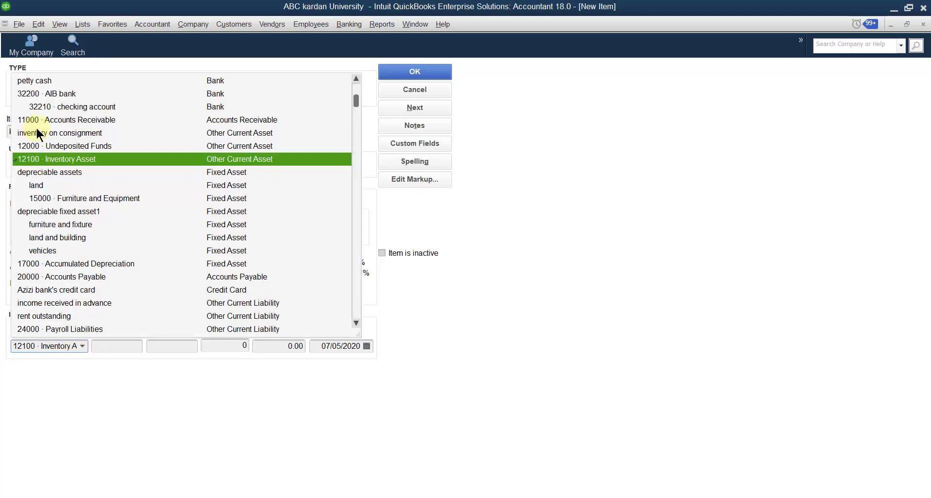
left_click(42, 130)
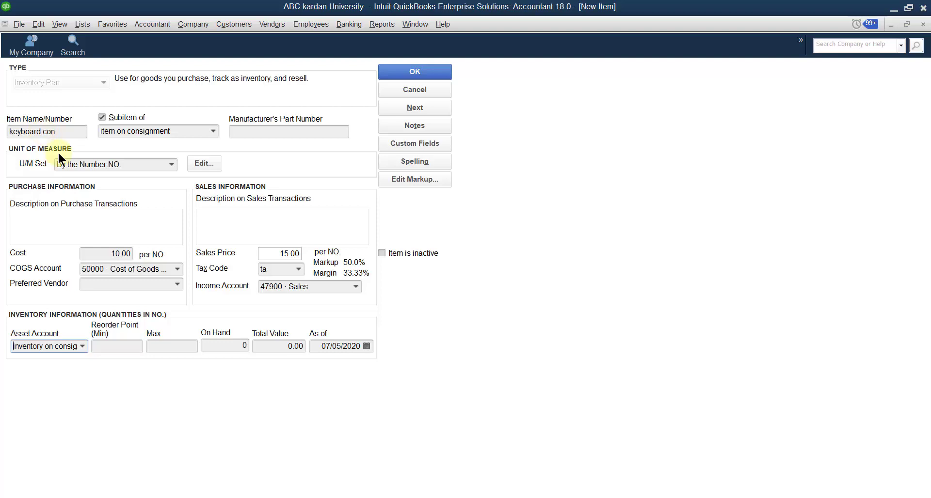
Step: Set the income account of keyboard con to sales on consignment and save the item
left_click(356, 287)
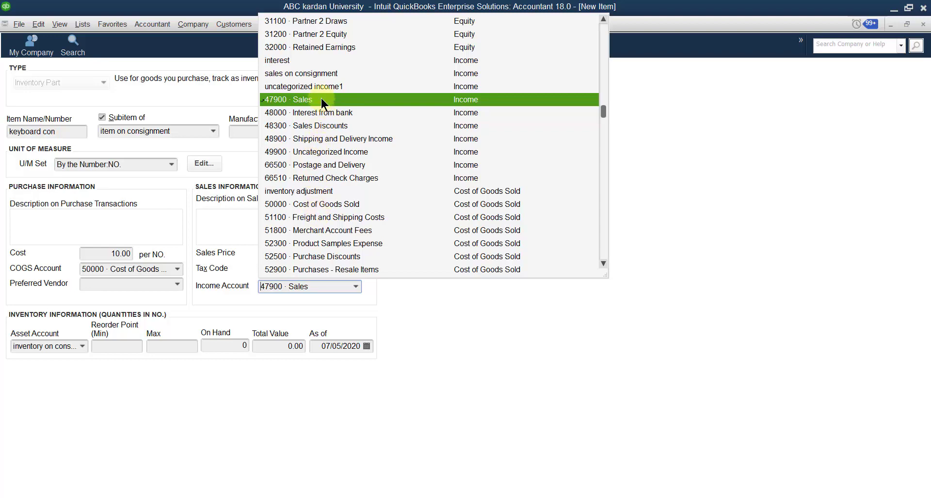
left_click(295, 73)
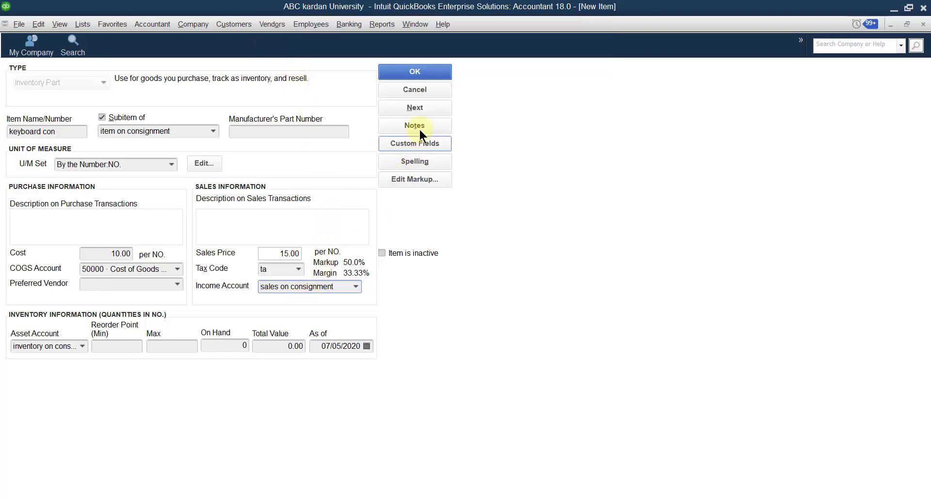
left_click(412, 72)
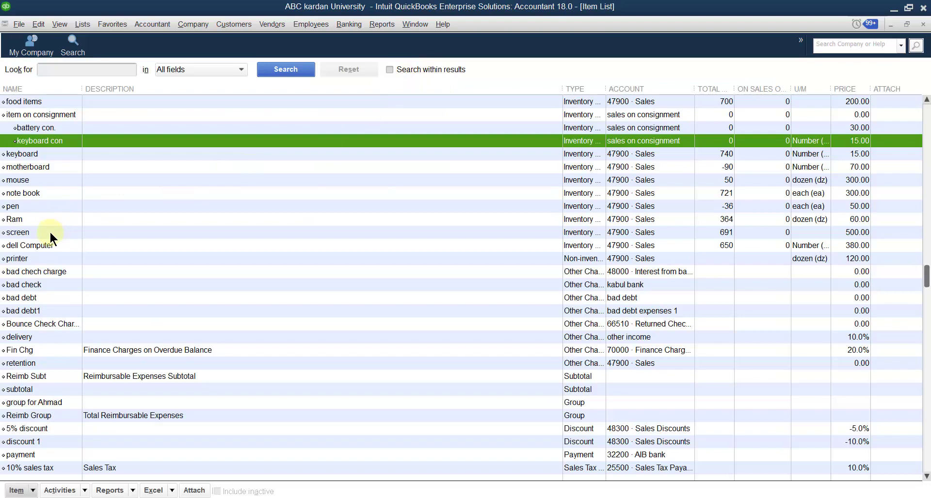
Step: Duplicate the motherboard item and name the copy "motherboard con." without the DUP prefix
right_click(42, 166)
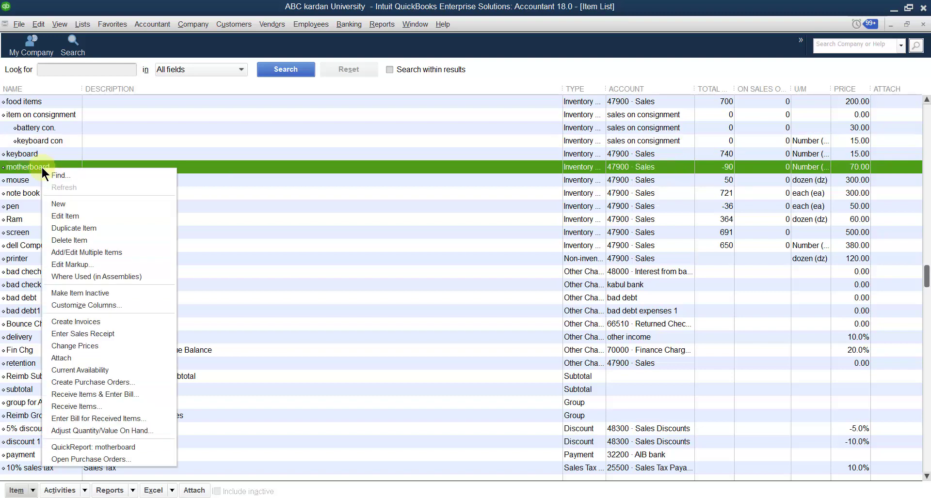
left_click(71, 227)
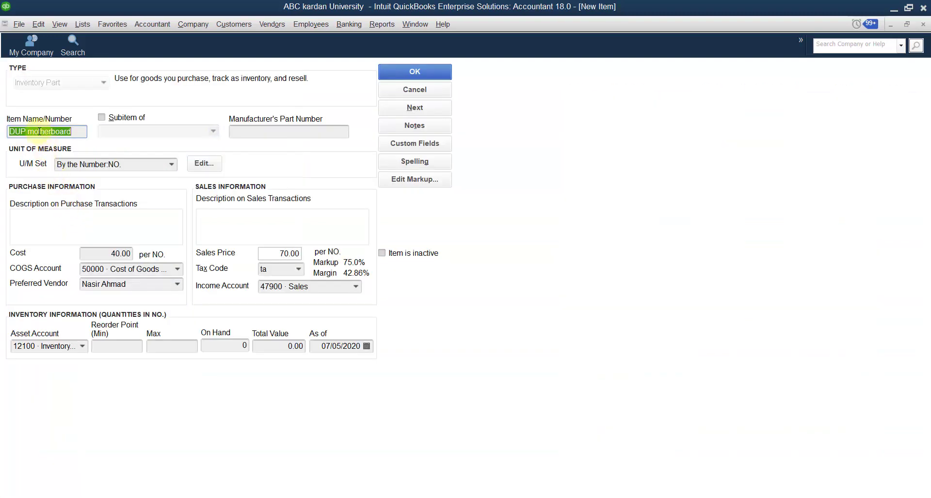
left_click_drag(28, 132, 1, 135)
key("BackSpace")
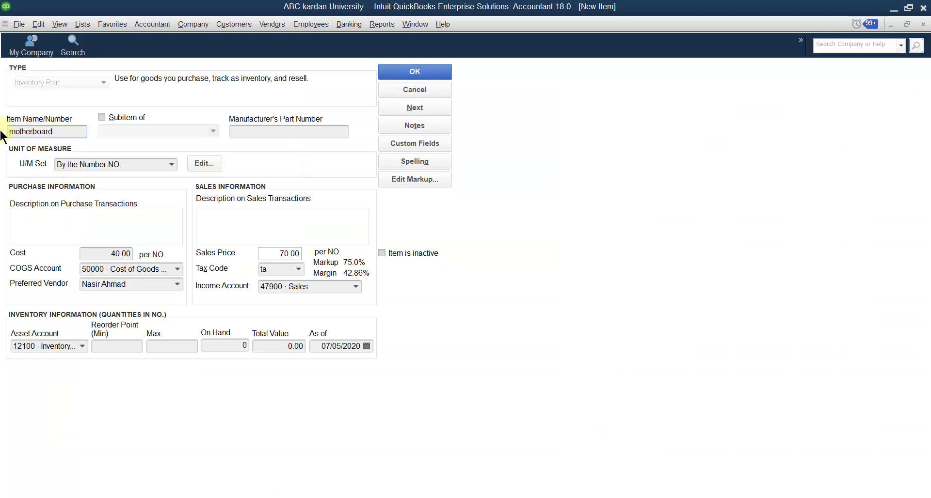
left_click(69, 129)
type("con.")
Step: Make motherboard con. a subitem of item on consignment and set its asset account to inventory on consignment
left_click(102, 117)
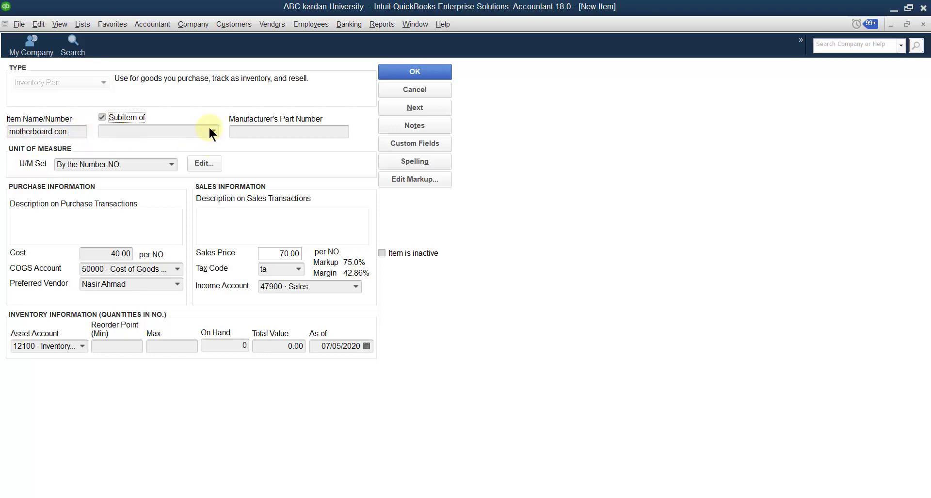
left_click(211, 133)
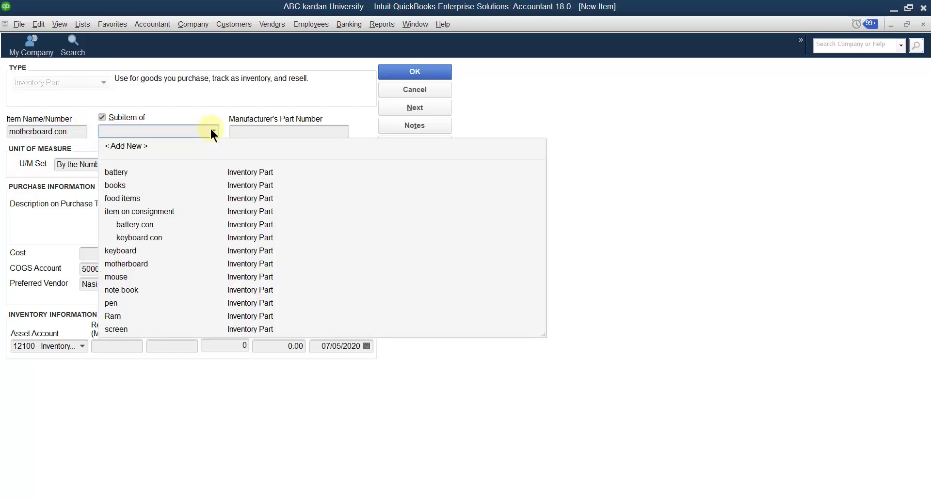
left_click(150, 211)
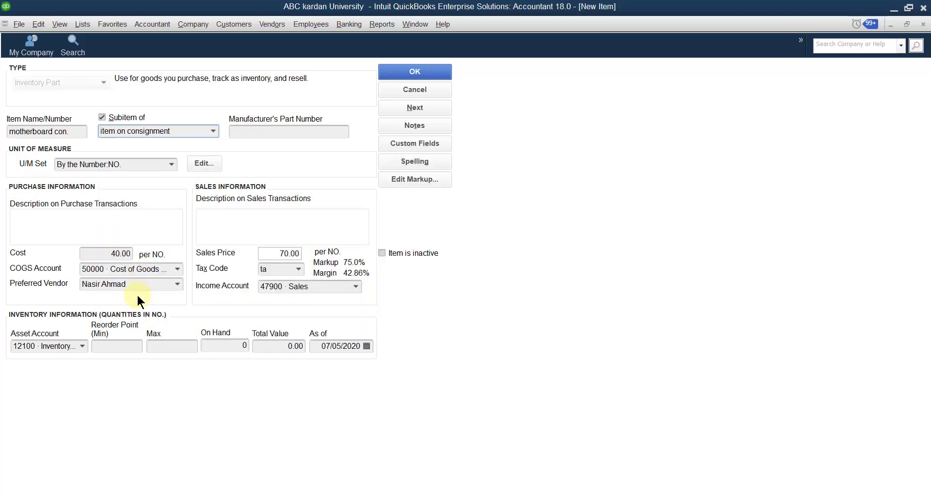
left_click(82, 346)
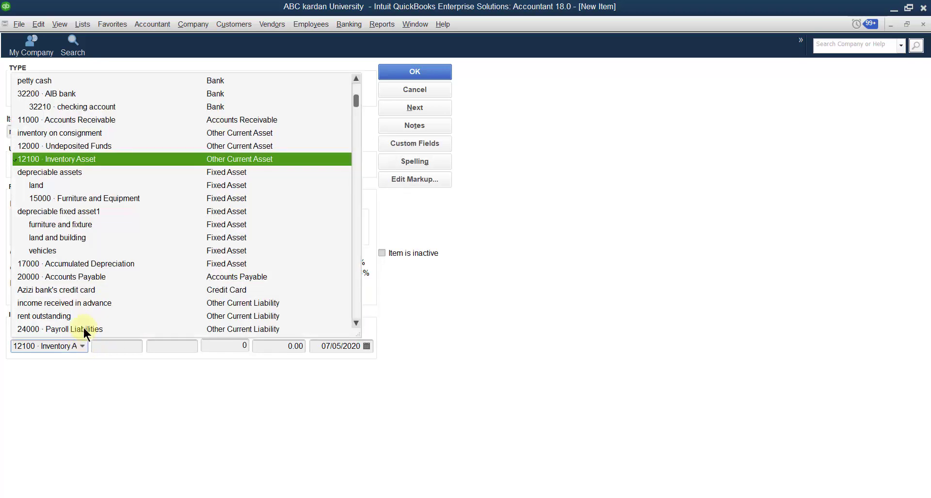
left_click(57, 134)
Step: Set the income account of motherboard con. to sales on consignment and save the item
left_click(354, 287)
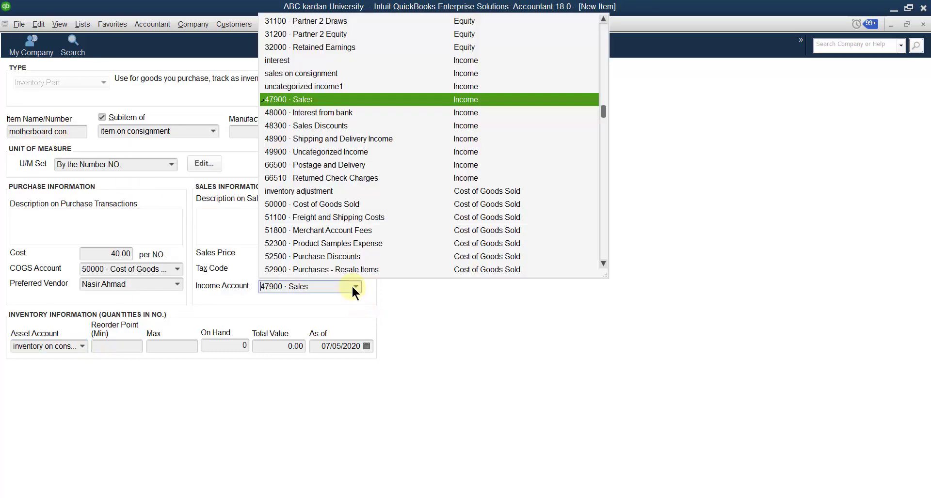
left_click(301, 74)
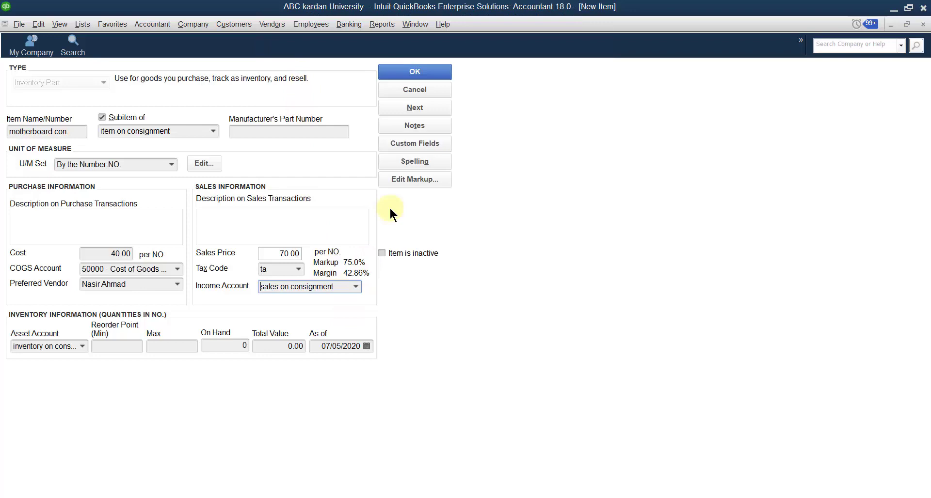
left_click(416, 68)
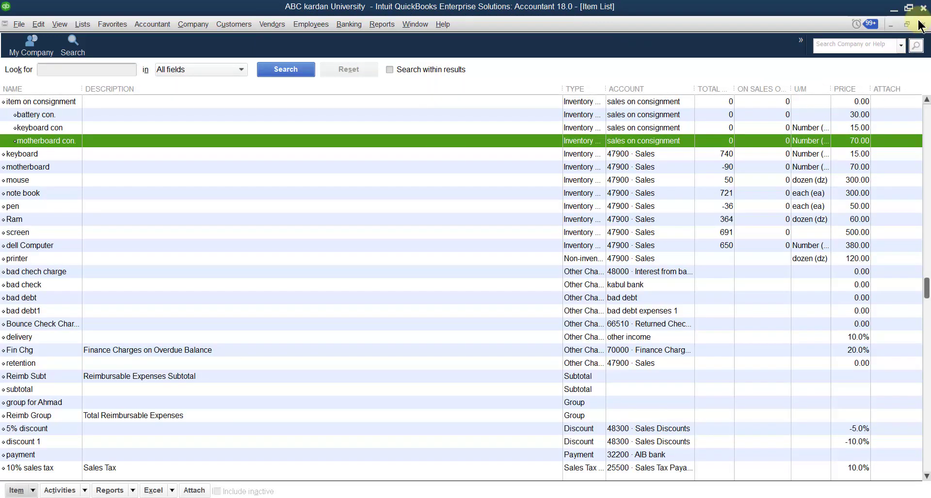
Step: Open the chart of accounts and check the consignment steps in the Word notes before returning to QuickBooks
key("ctrl+a")
key("alt+Tab")
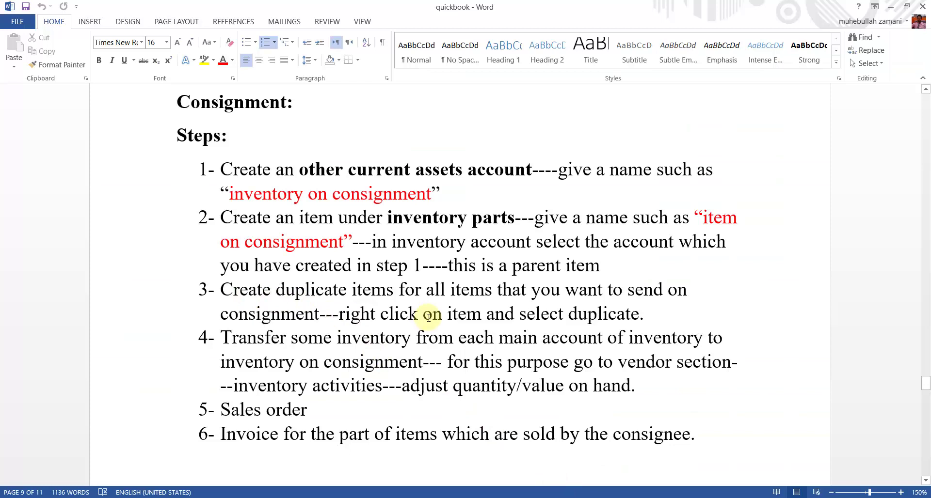
left_click(890, 7)
Step: Look through the chart of accounts for the inventory on consignment and sales on consignment accounts
scroll(76, 211, "up", 9)
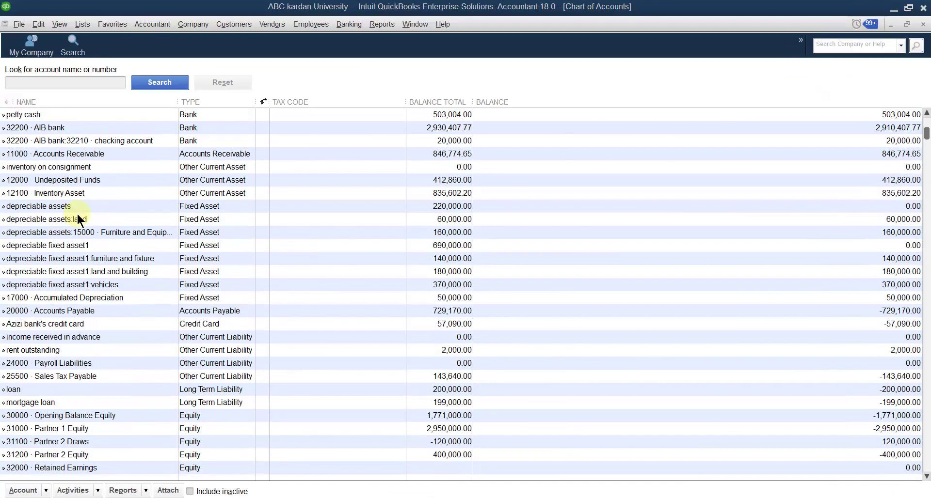
scroll(72, 249, "down", 7)
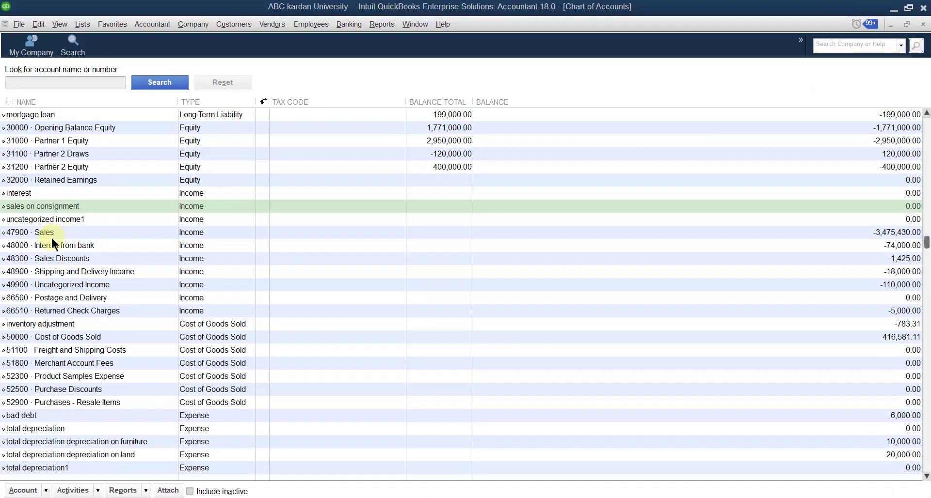
scroll(81, 339, "down", 5)
scroll(81, 338, "up", 6)
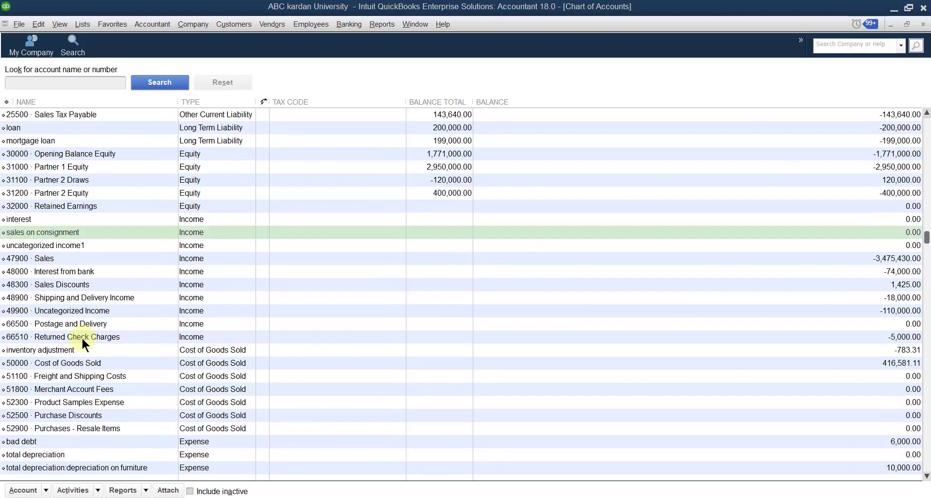
scroll(81, 336, "up", 7)
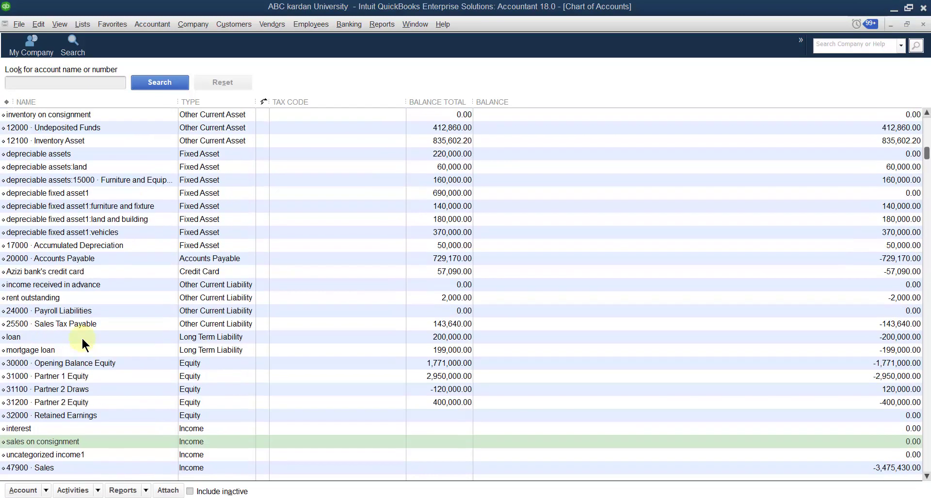
Step: Open the item list and examine the battery con. and keyboard con subitems under item on consignment
left_click(83, 24)
left_click(84, 52)
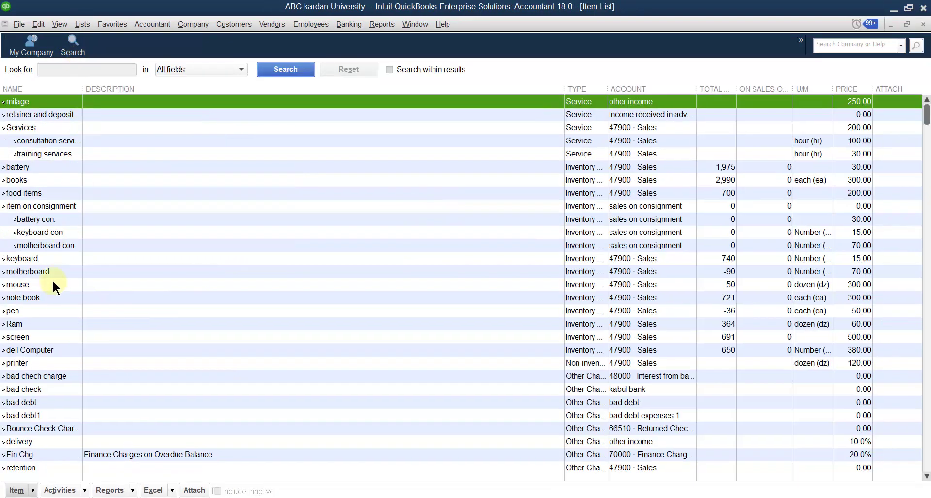
left_click(46, 220)
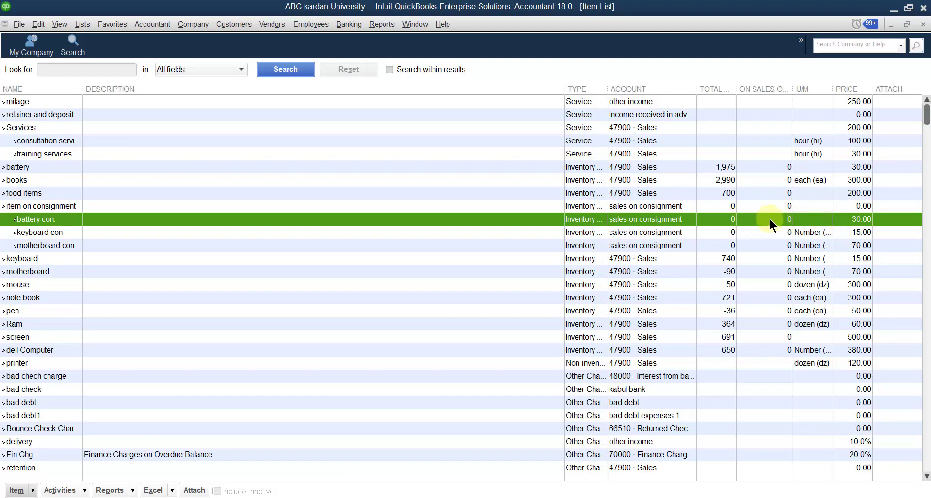
left_click(53, 228)
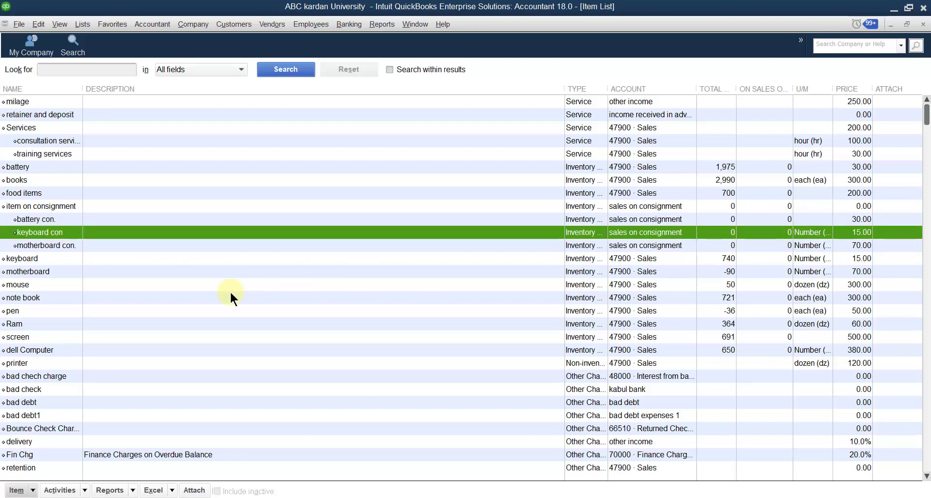
Step: Compare the quantities on hand of the motherboard con., battery and motherboard items in the item list
left_click(72, 247)
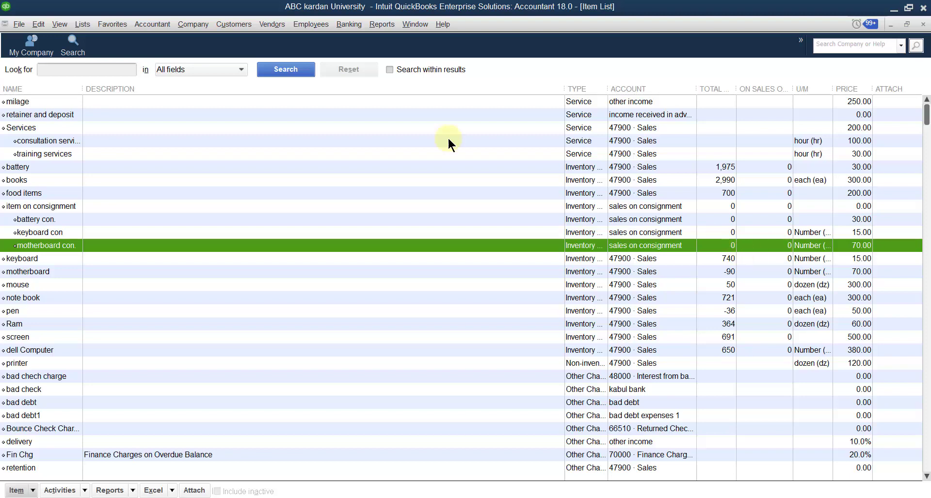
left_click(36, 165)
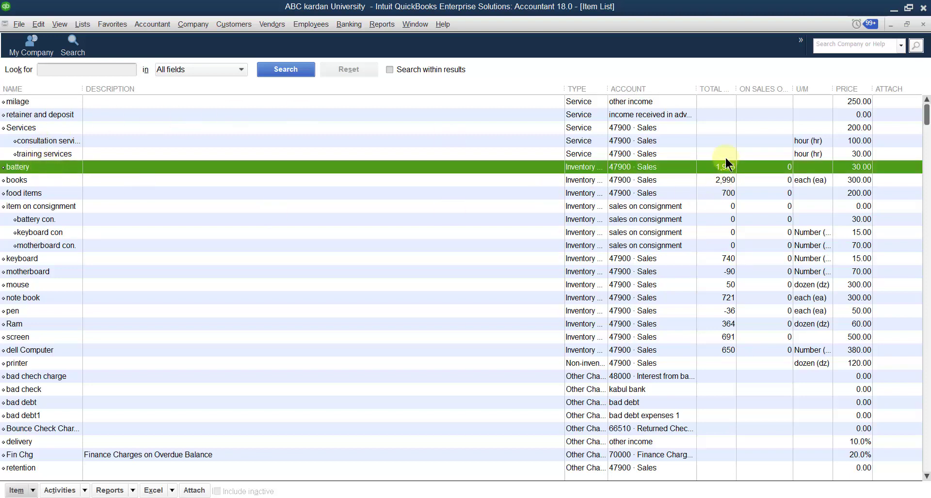
key("Down")
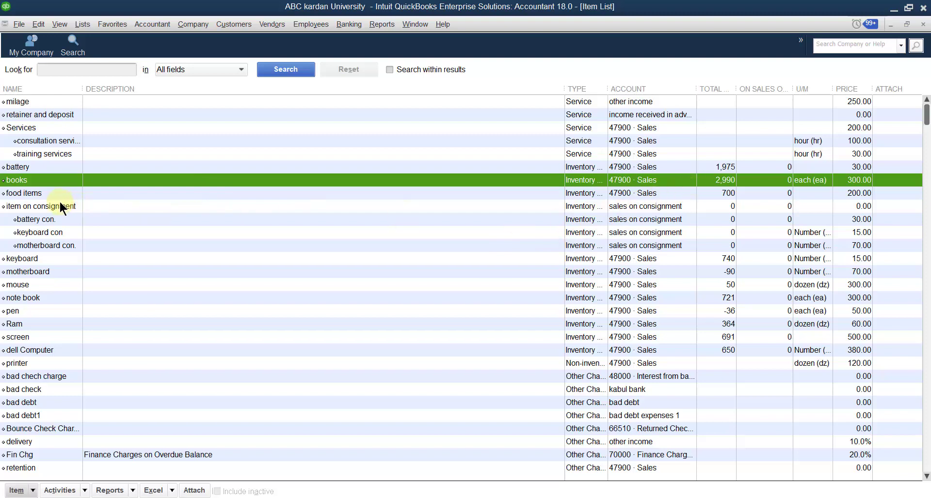
left_click(50, 273)
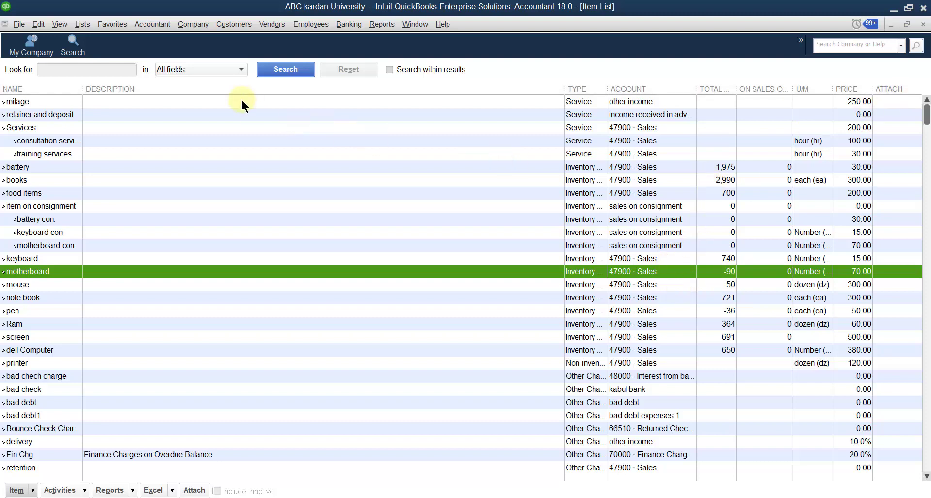
Step: Start a new bill for the vendor listed just after abc, declining to receive against the open purchase orders
left_click(271, 24)
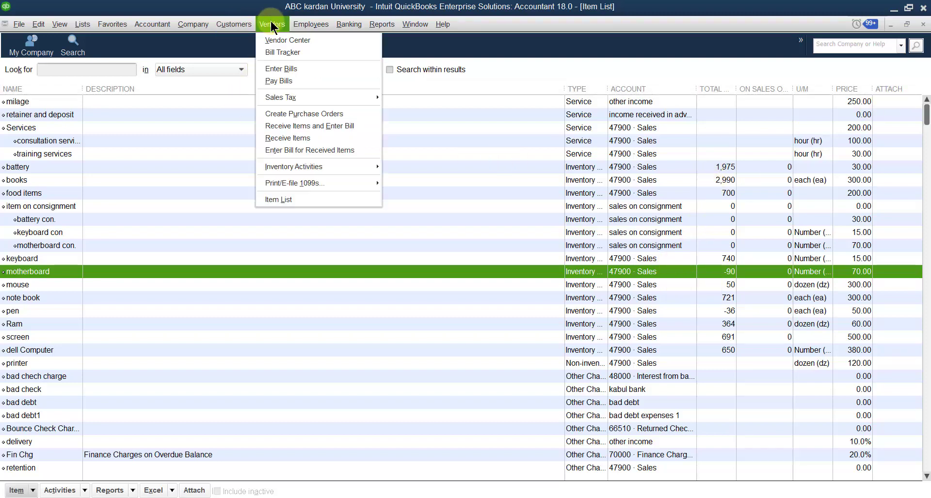
left_click(283, 68)
left_click(237, 171)
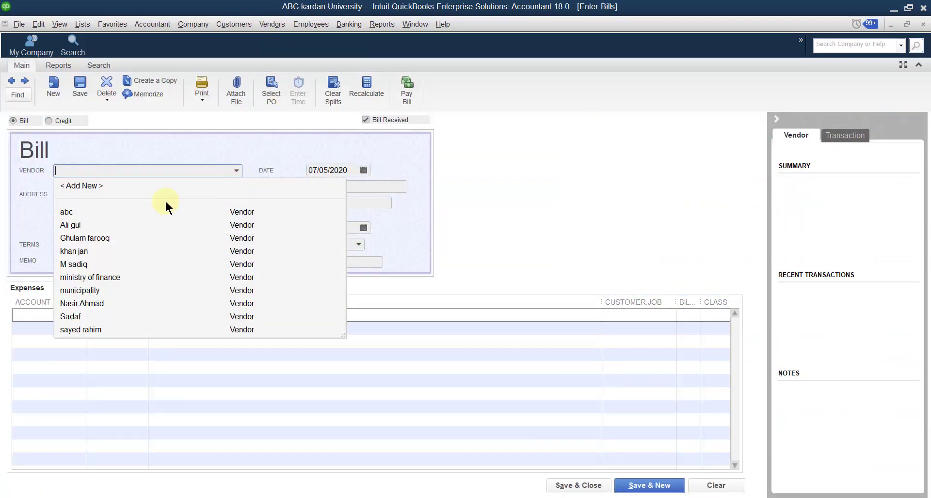
left_click(67, 227)
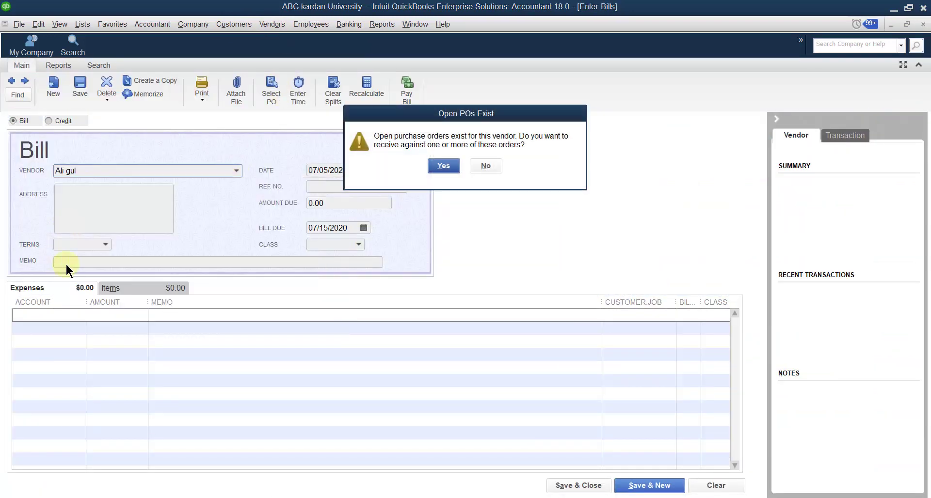
left_click(477, 165)
left_click(475, 166)
left_click(116, 315)
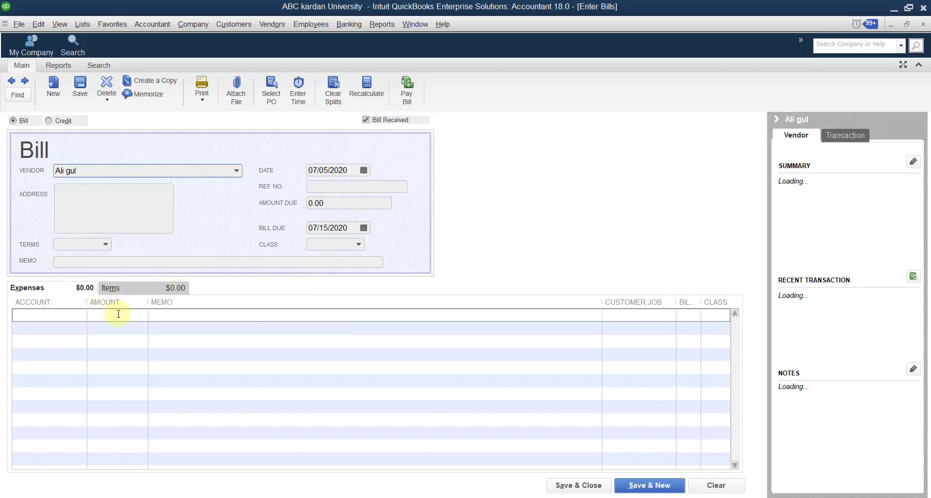
Step: Add 1000 units of the motherboard item to the bill and save it without assigning a class
left_click(149, 288)
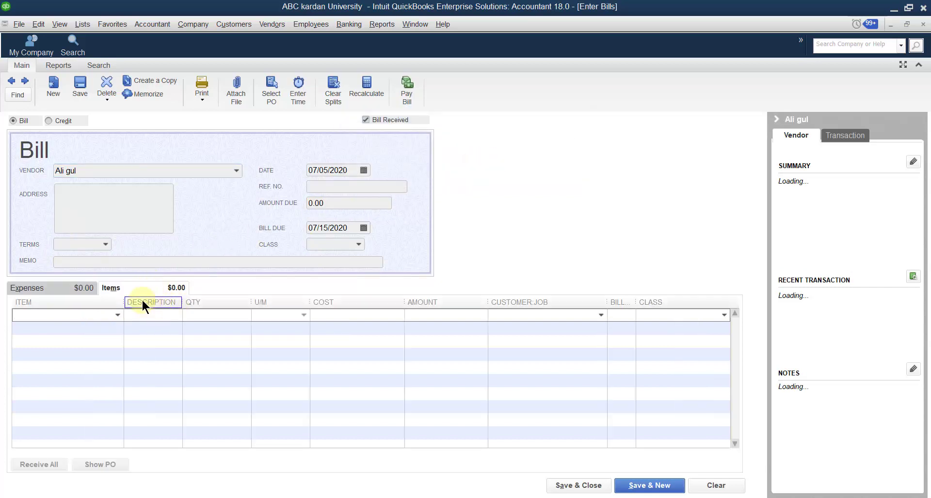
left_click(115, 314)
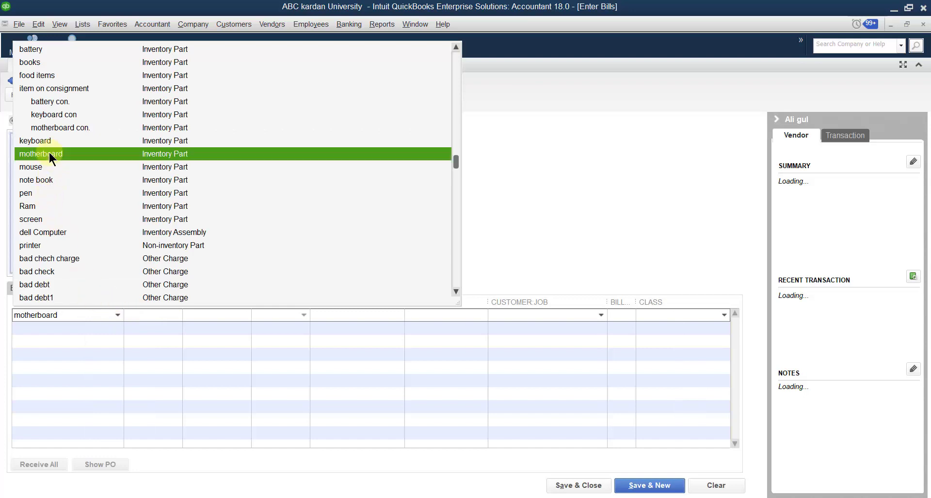
left_click(49, 152)
left_click(211, 317)
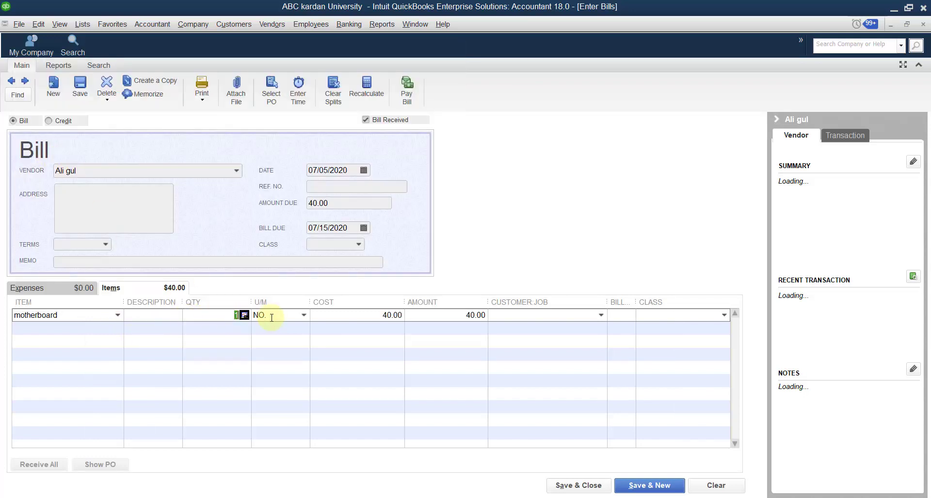
type("1000")
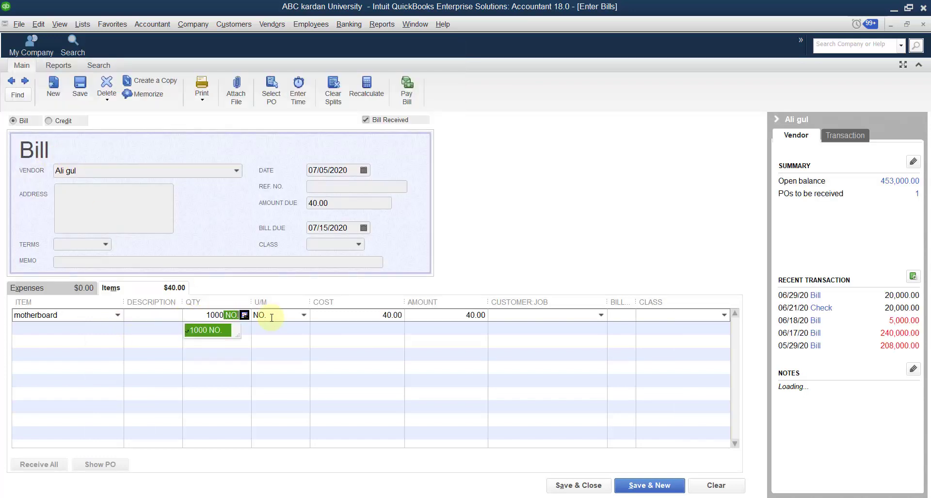
left_click(582, 485)
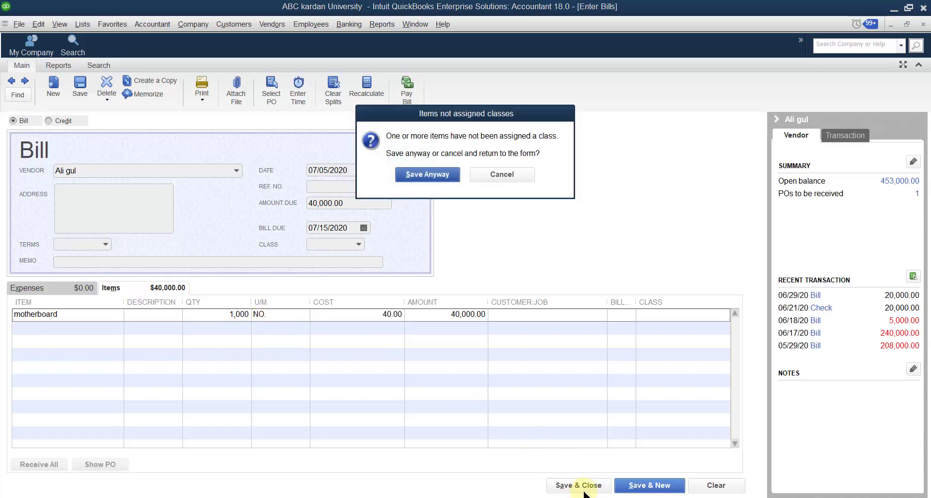
left_click(425, 177)
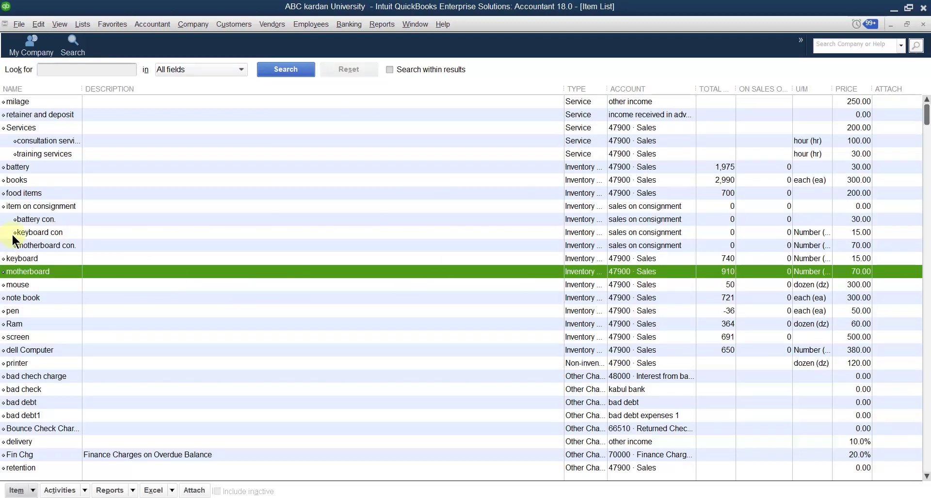
Step: Check the keyboard item and the battery con., keyboard con and motherboard con. subitems in the item list
left_click(27, 260)
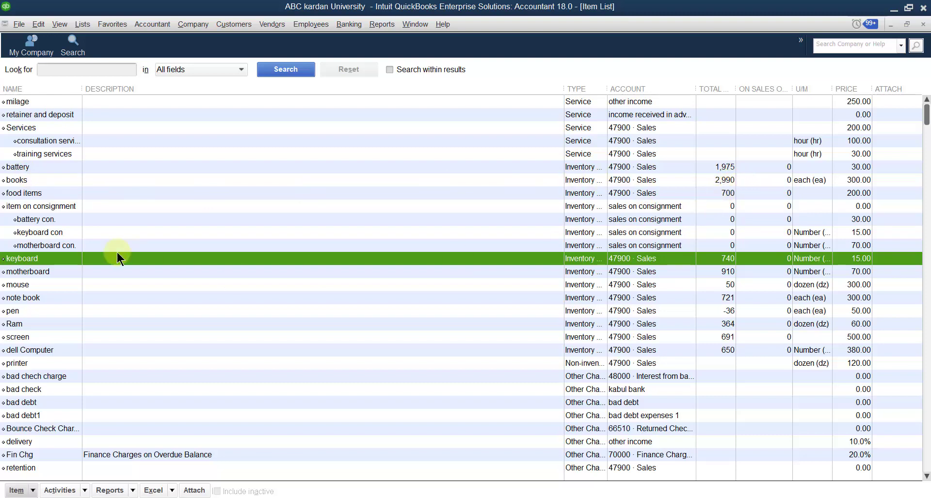
left_click(60, 222)
left_click(60, 230)
left_click(65, 245)
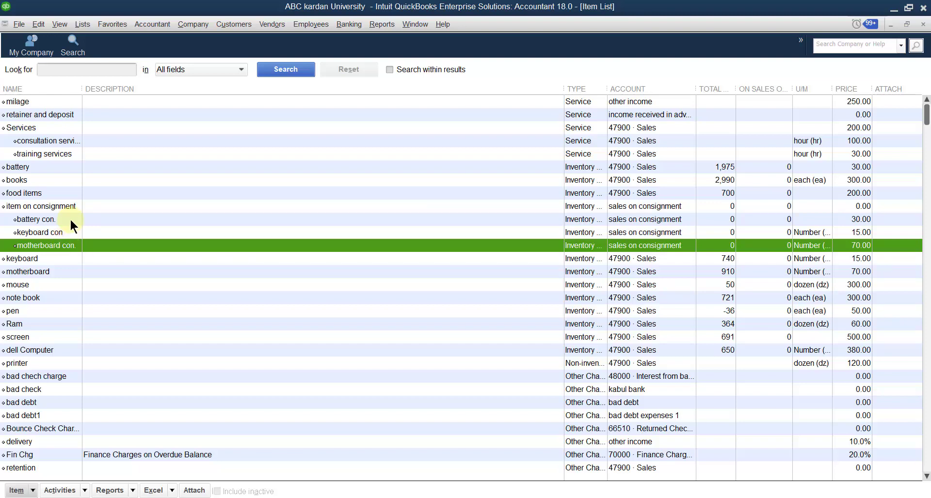
Step: Open an inventory quantity adjustment and mark the battery, keyboard and motherboard items for selection
left_click(270, 24)
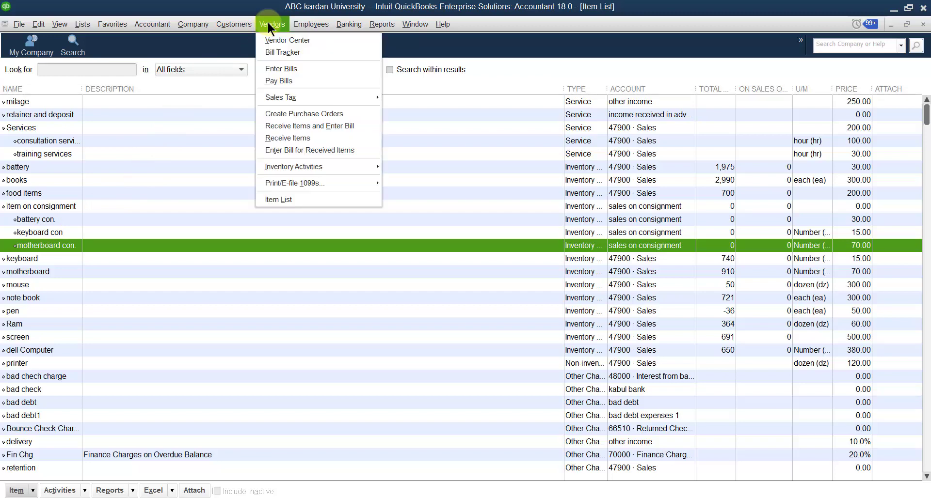
mouse_move(314, 170)
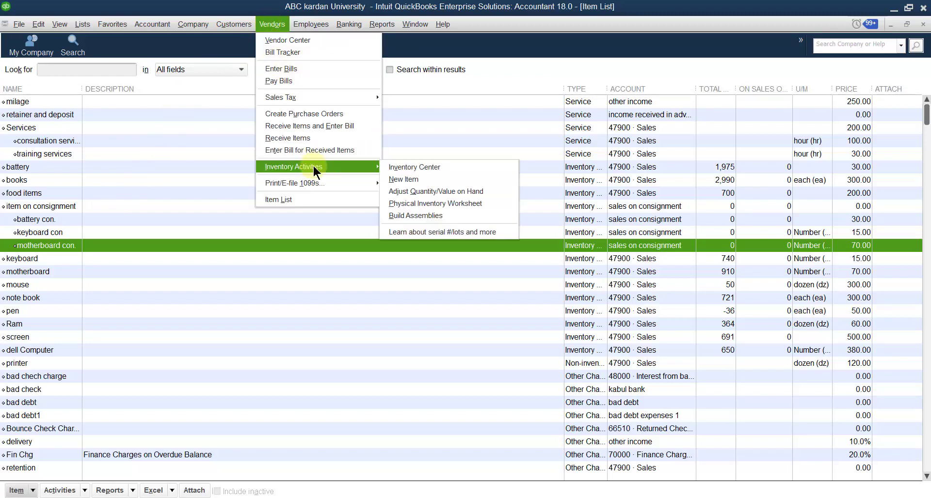
left_click(417, 192)
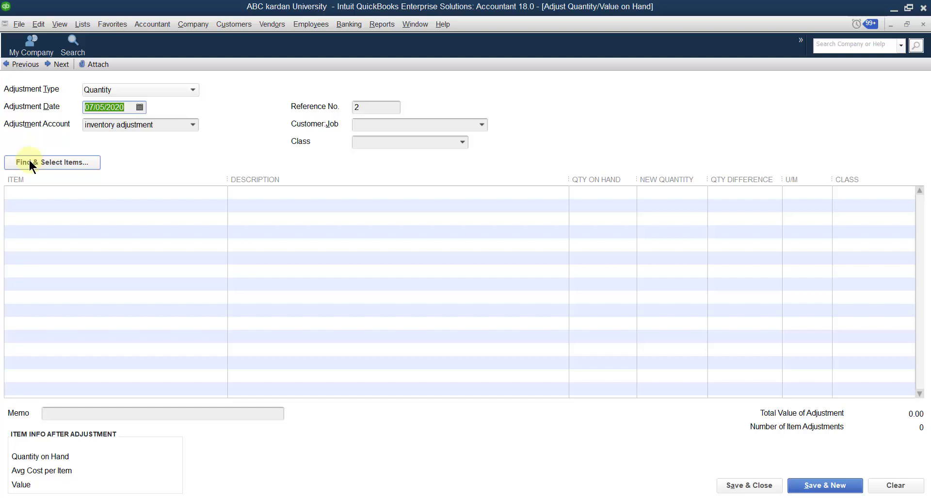
left_click(29, 162)
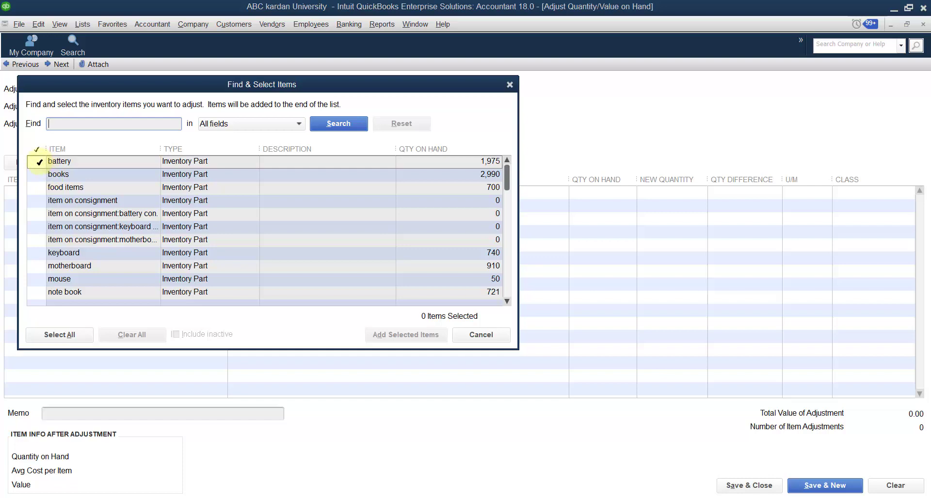
left_click(39, 163)
left_click(38, 176)
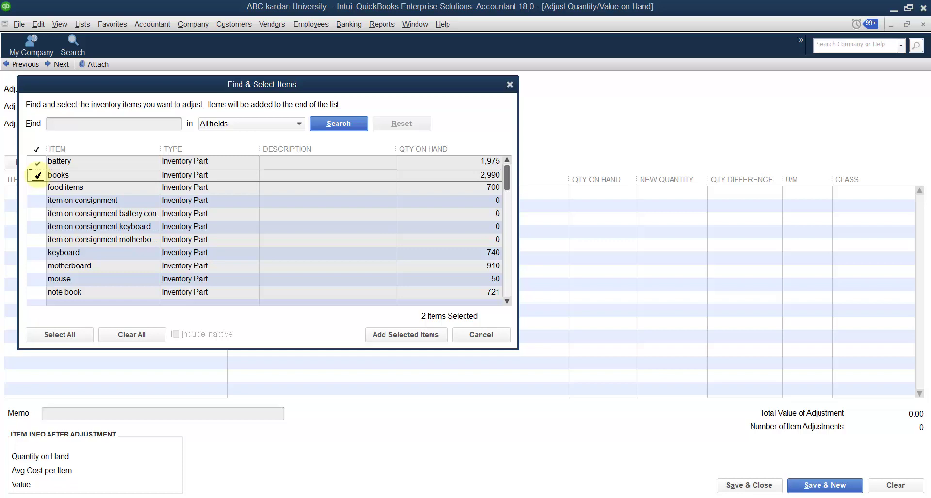
left_click(38, 173)
left_click(43, 255)
left_click(41, 264)
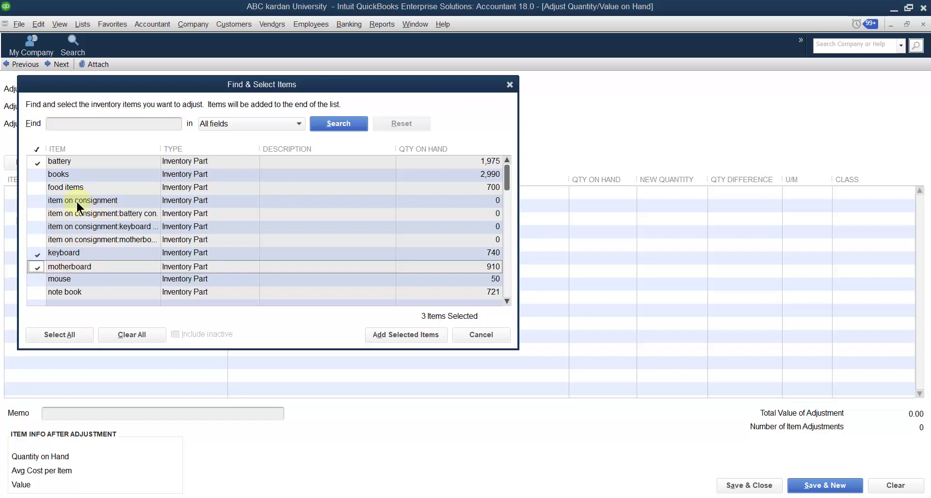
Step: Mark the battery con., keyboard con and motherboard con. subitems too and add all marked items to the adjustment
left_click(36, 215)
left_click(37, 214)
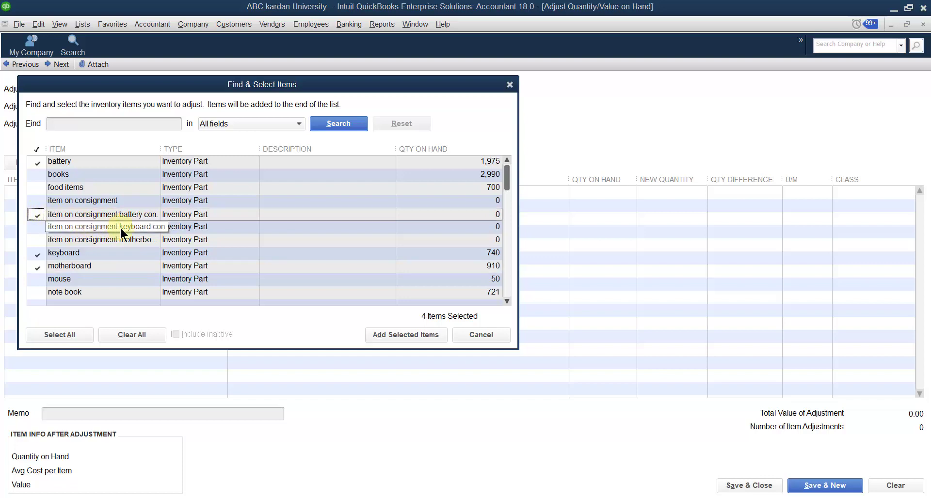
left_click(36, 227)
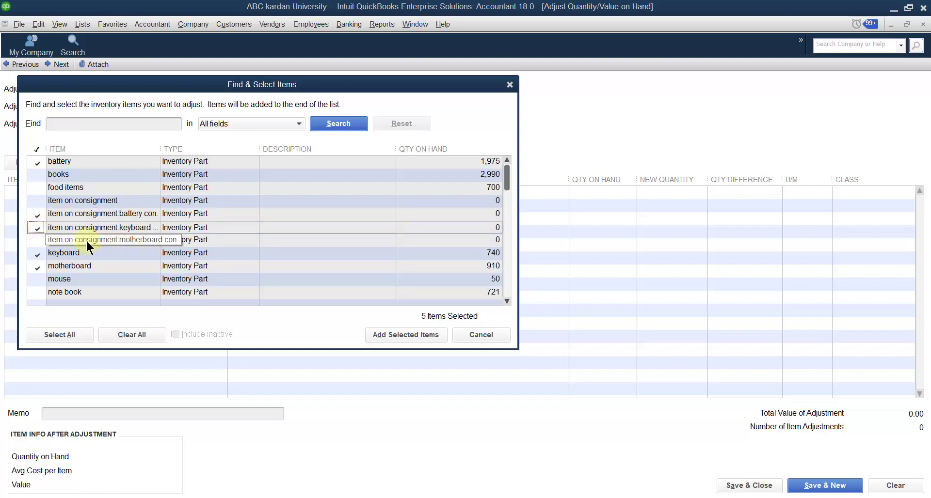
left_click(36, 242)
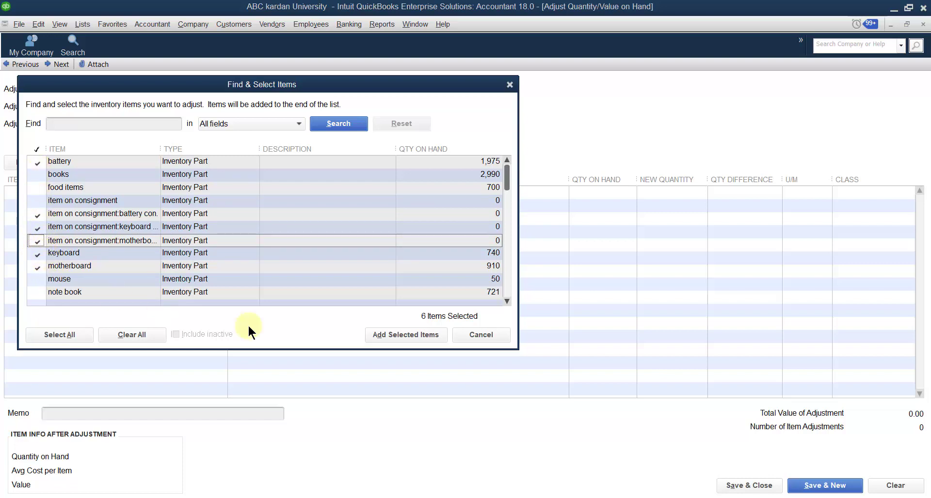
left_click(384, 334)
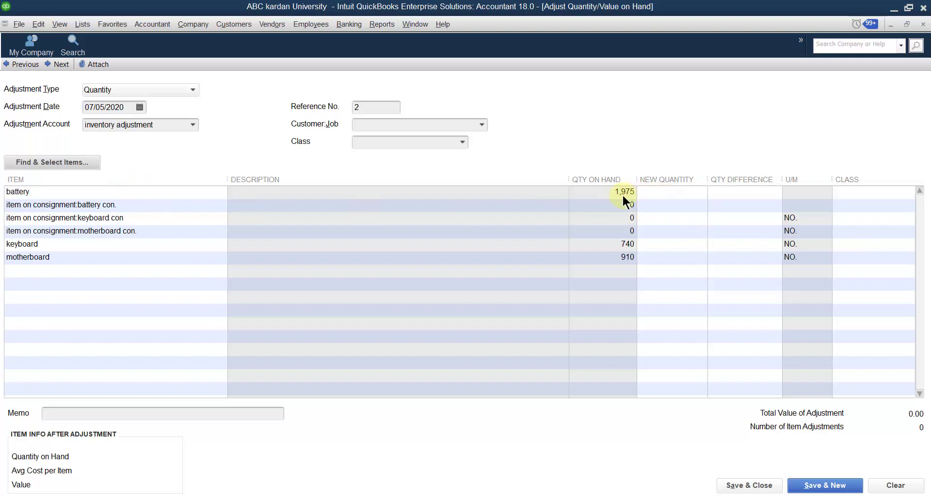
Step: Set the new quantity of battery to 1,900 and of battery con. to 75
left_click(653, 192)
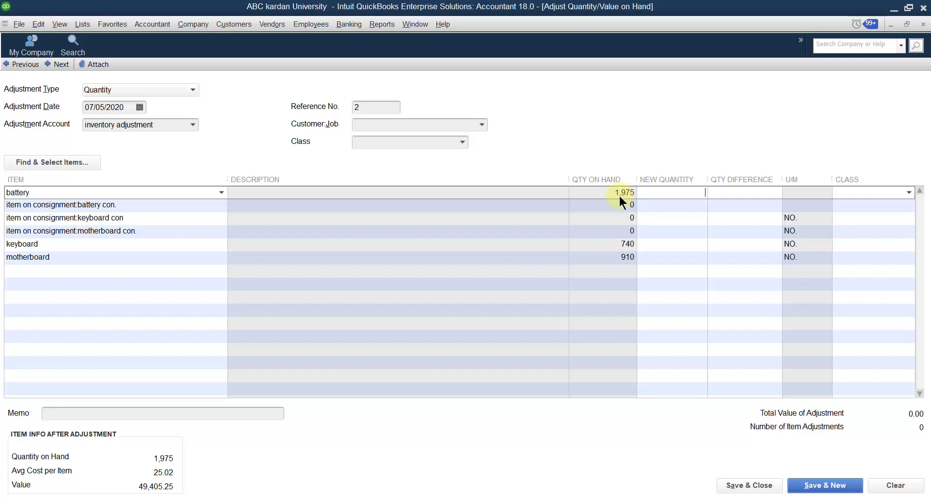
left_click(639, 193)
type("900")
left_click(717, 208)
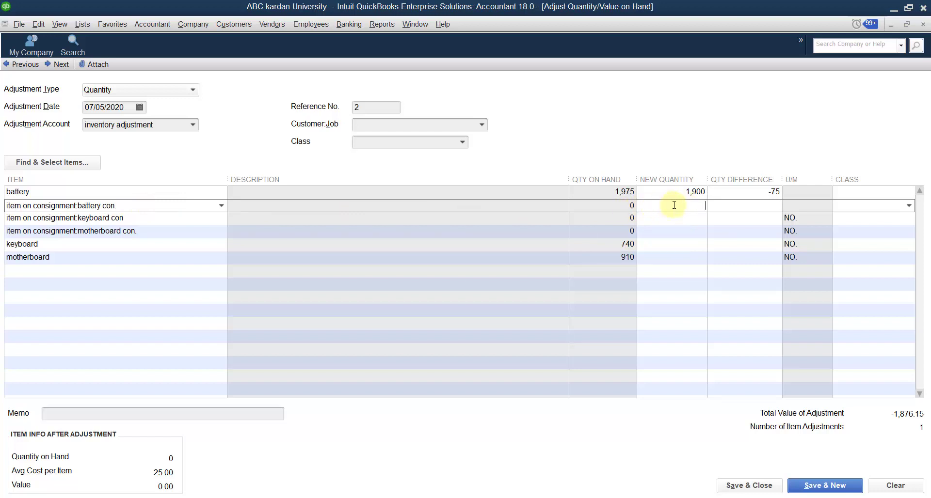
type("75")
left_click(727, 218)
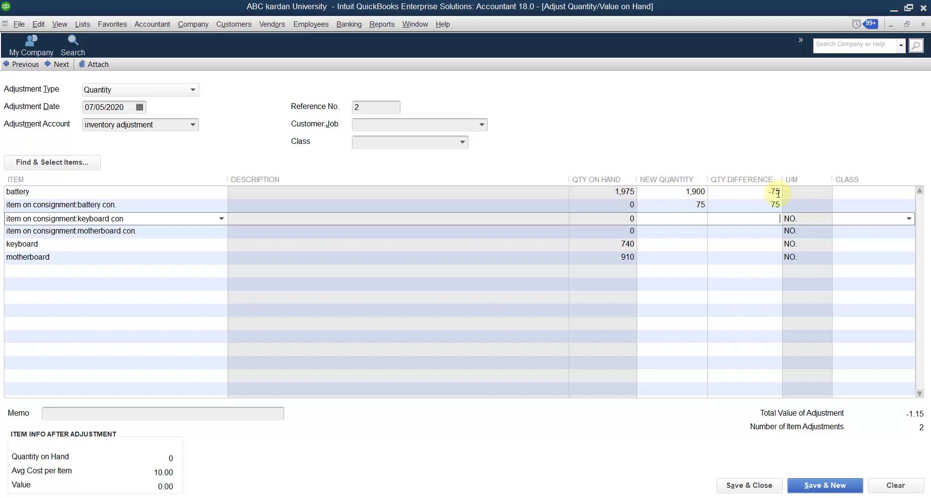
left_click(619, 206)
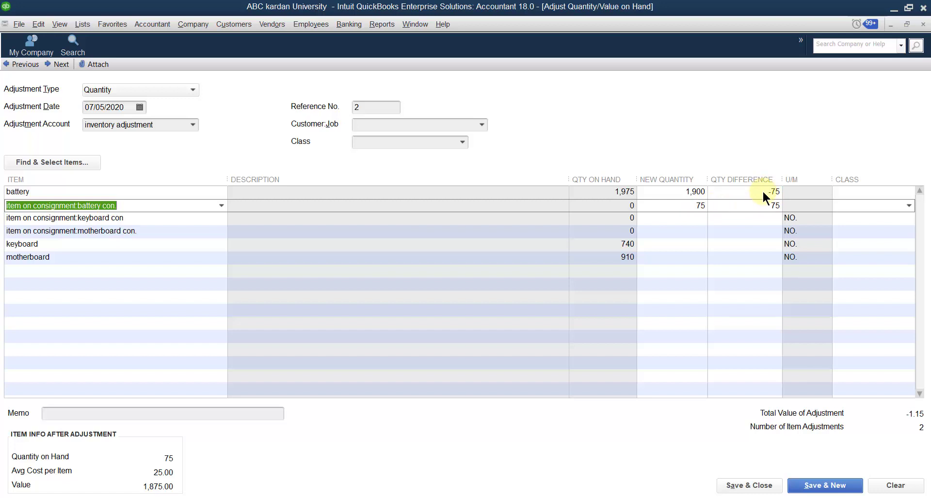
Step: Set the new quantity of the regular keyboard item to 600
left_click(129, 219)
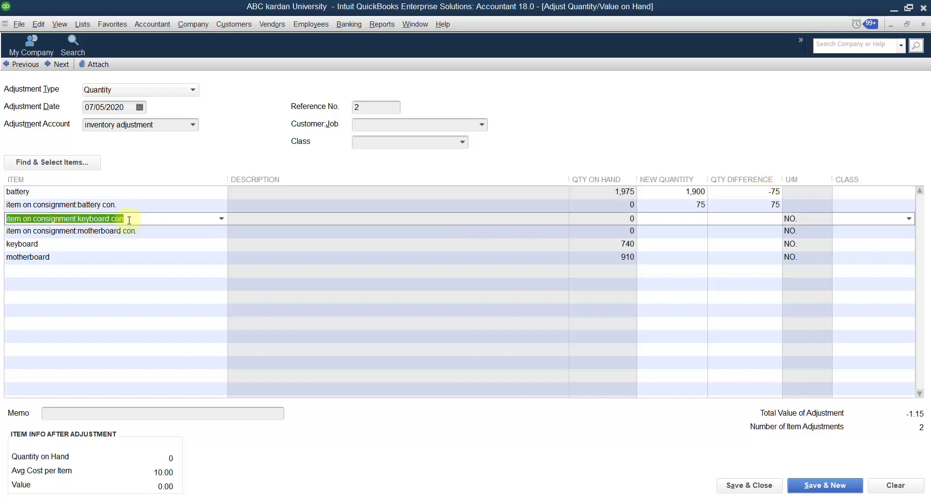
left_click(75, 247)
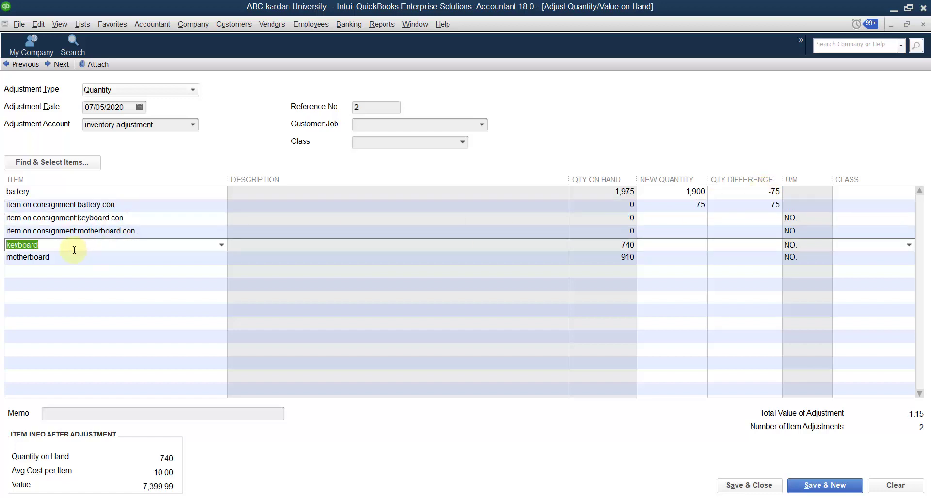
left_click(661, 243)
type("6000")
key("BackSpace")
left_click(732, 257)
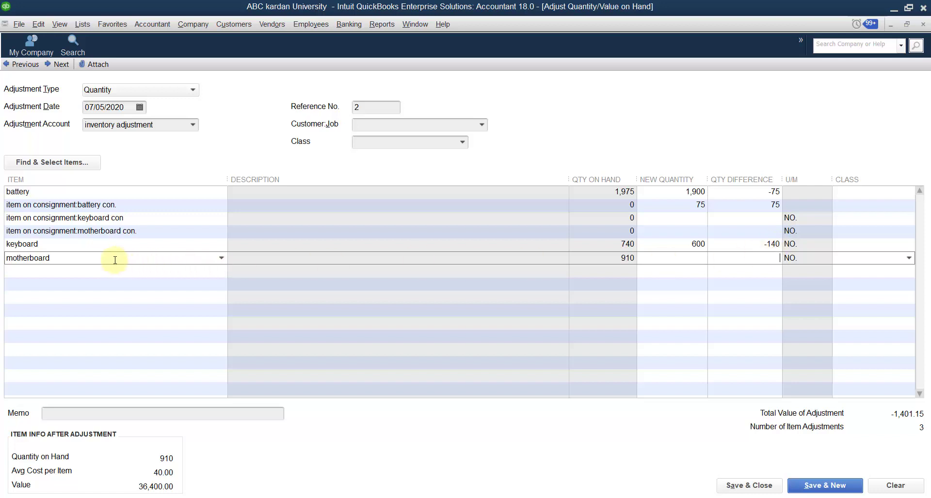
Step: Set the new quantity of the keyboard con subitem to 140
left_click(128, 218)
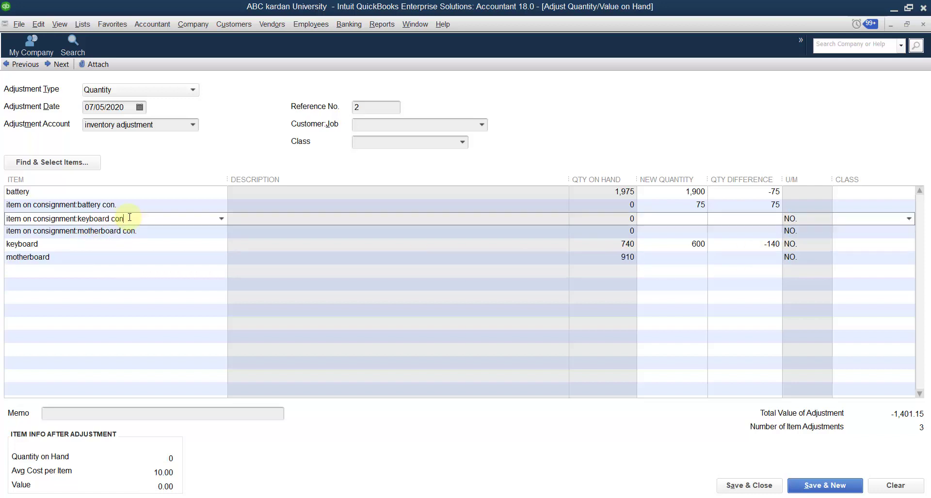
left_click(659, 216)
type("140")
left_click(737, 262)
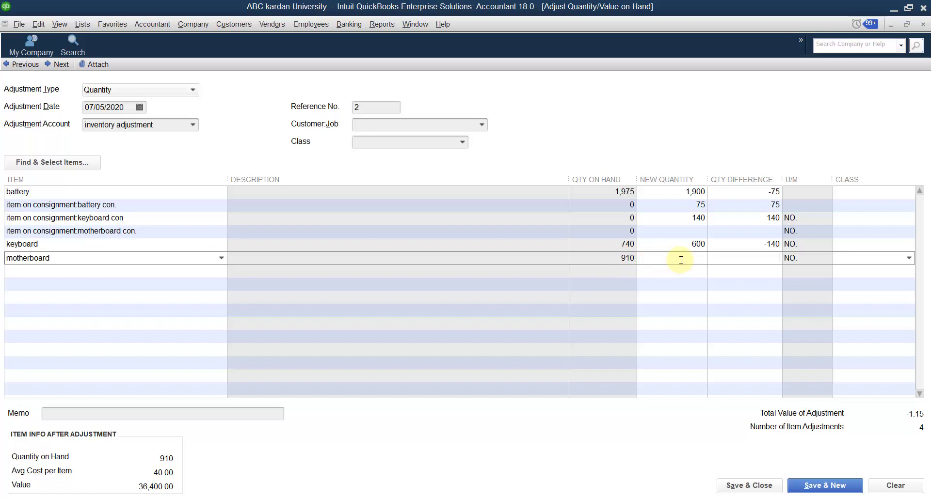
Step: Set the new quantity of the regular motherboard item to 800 and of the motherboard con. subitem to 110
type("800")
left_click(746, 270)
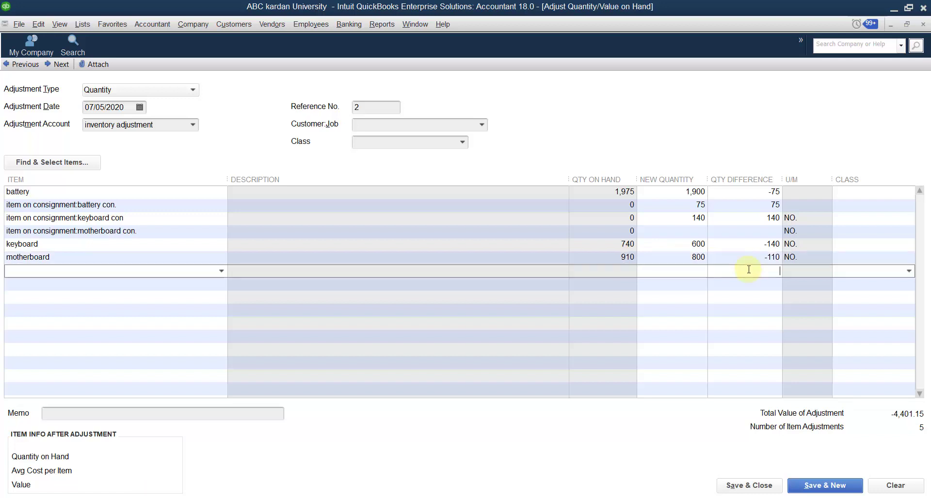
left_click(688, 232)
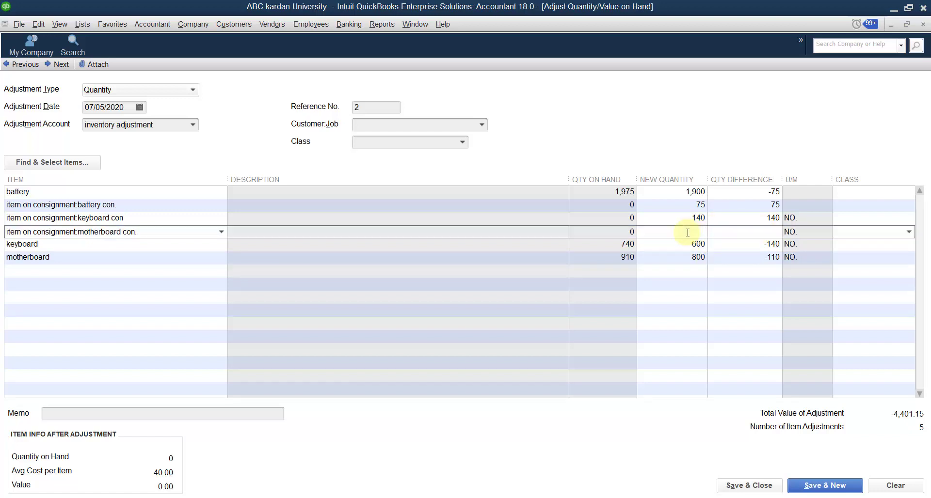
type("110")
left_click(730, 273)
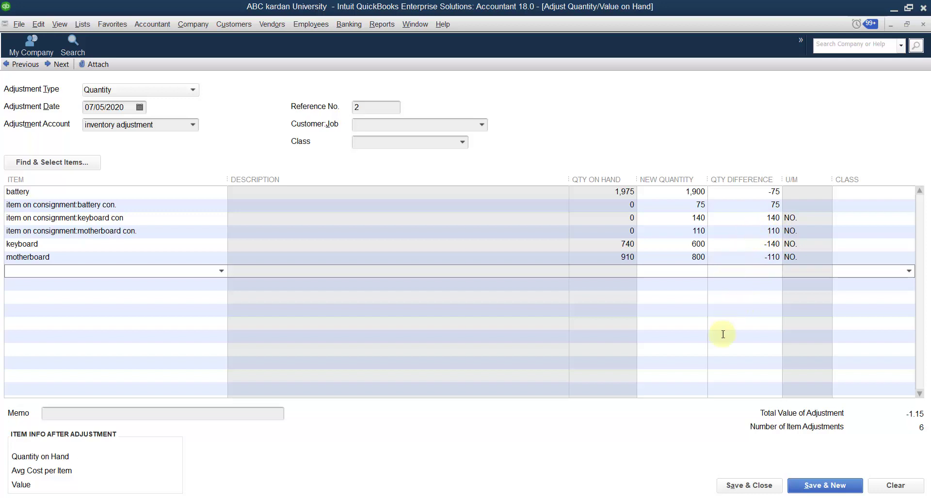
Step: Save and close the quantity adjustment without assigning classes to the items
left_click(749, 487)
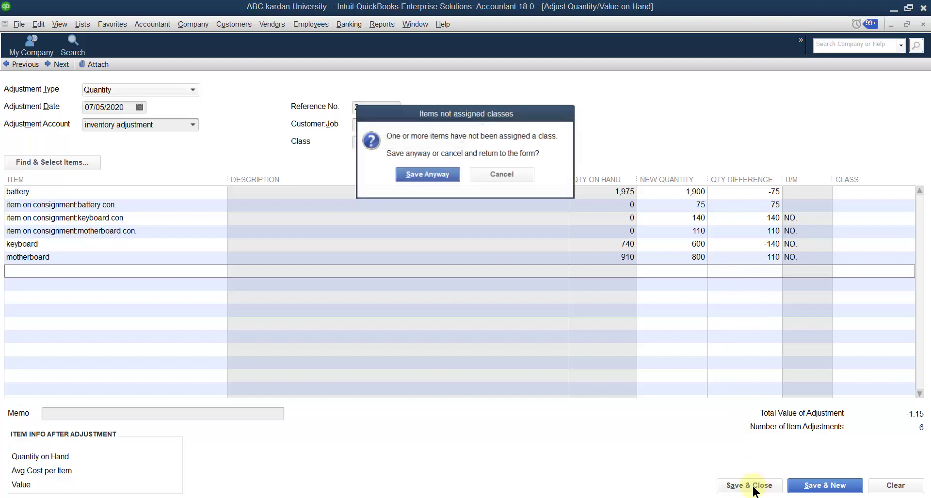
left_click(418, 176)
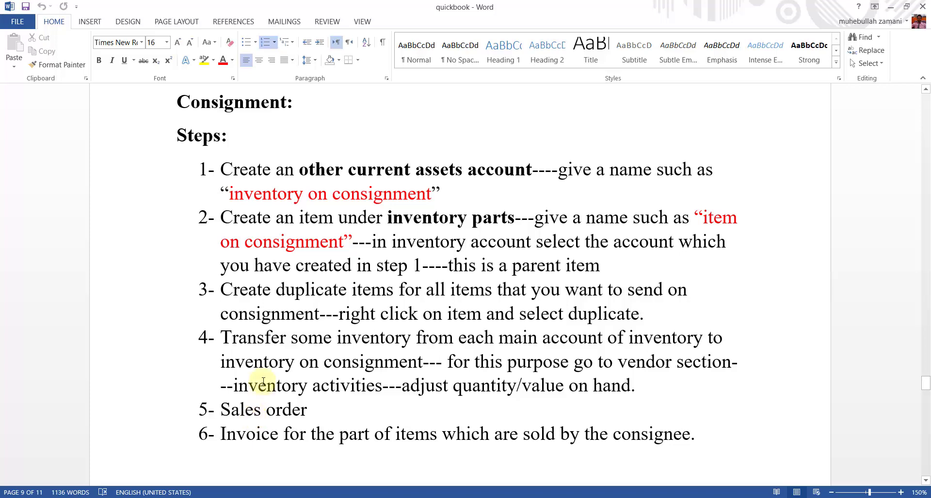
Step: Switch from the Word notes back to QuickBooks and start a new sales order
left_click(891, 8)
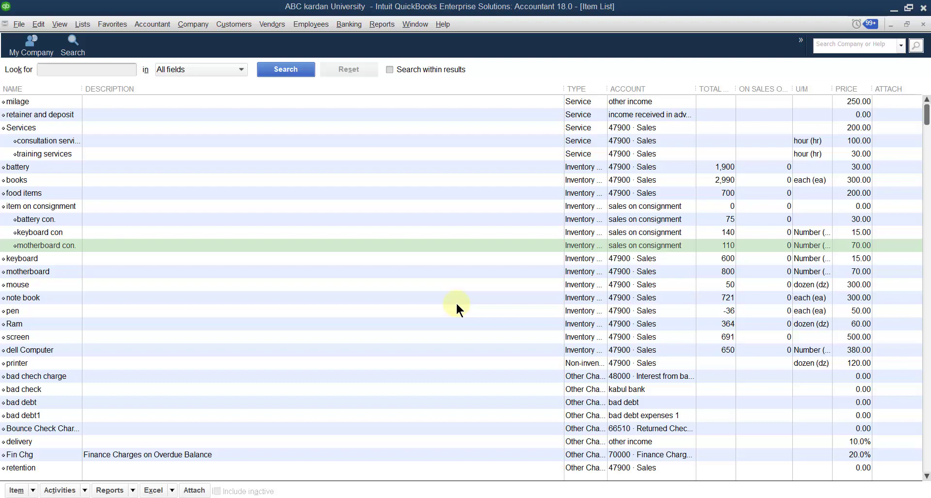
left_click(227, 26)
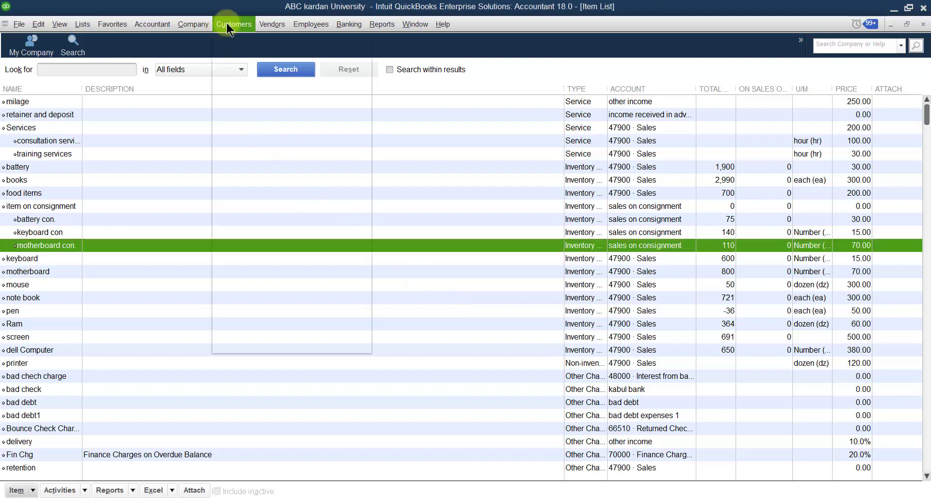
left_click(226, 25)
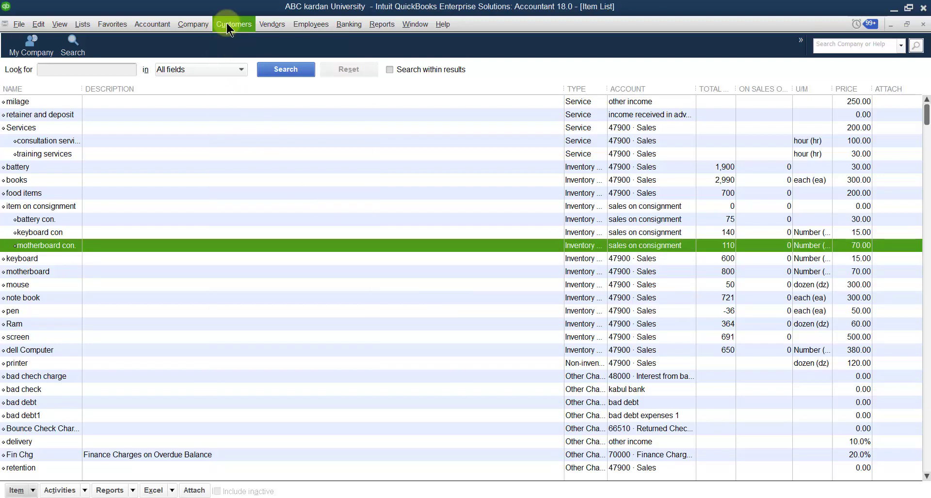
left_click(227, 25)
left_click(227, 25)
left_click(227, 25)
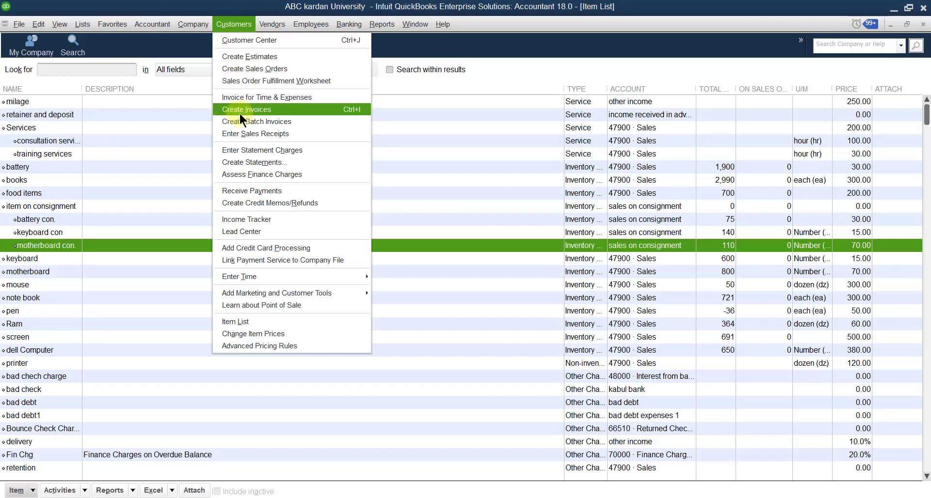
left_click(255, 72)
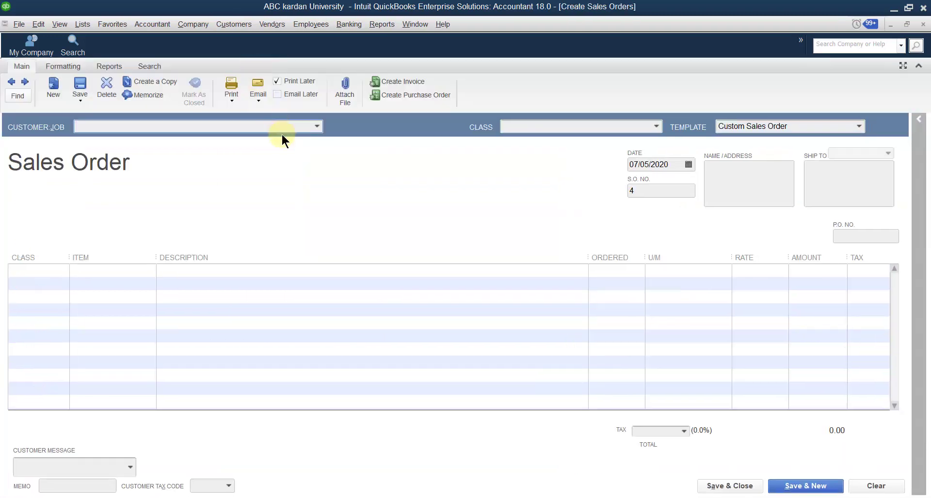
Step: Create a new customer named "customer for consignment" and assign it to the sales order
left_click(316, 126)
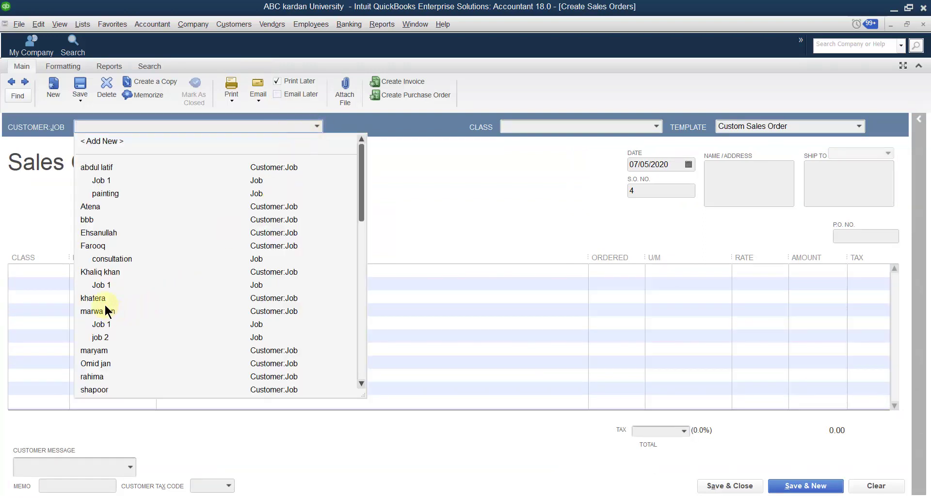
left_click(111, 141)
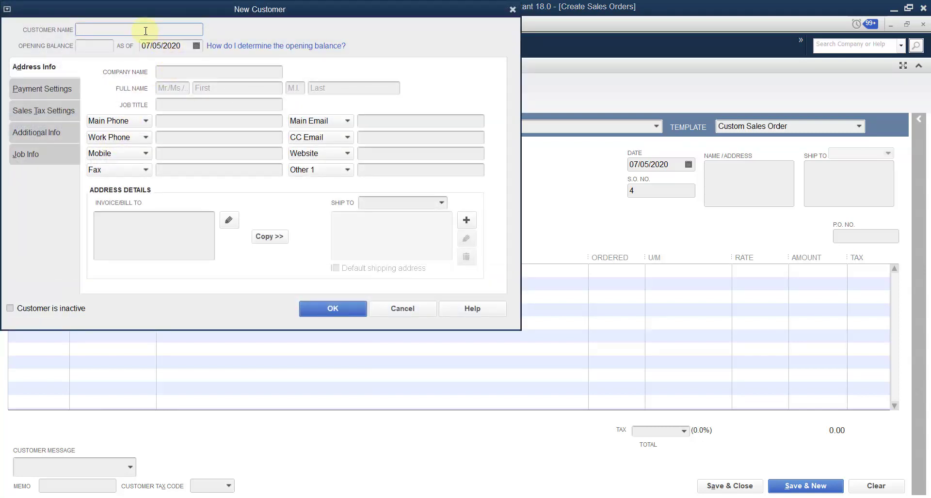
type("customer for consignment")
left_click(334, 313)
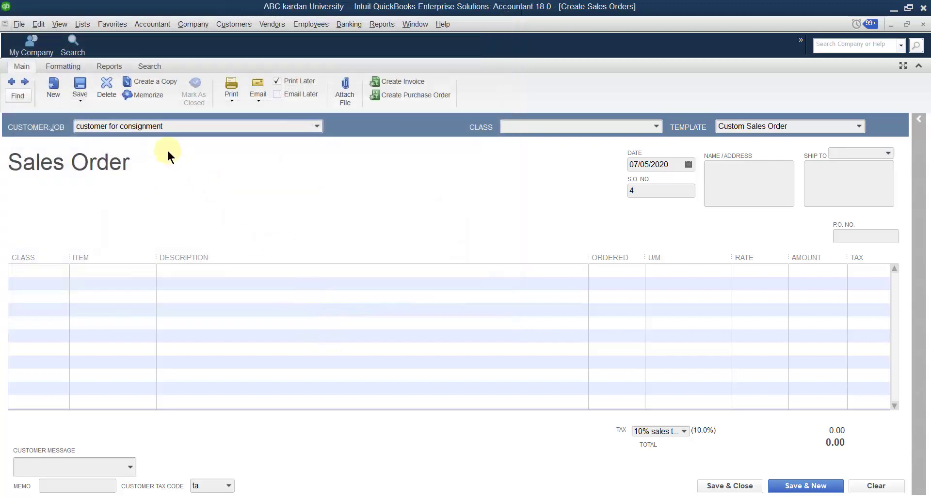
Step: Add the consignment subitems battery con., keyboard con and motherboard con. as three lines of the sales order
left_click(115, 270)
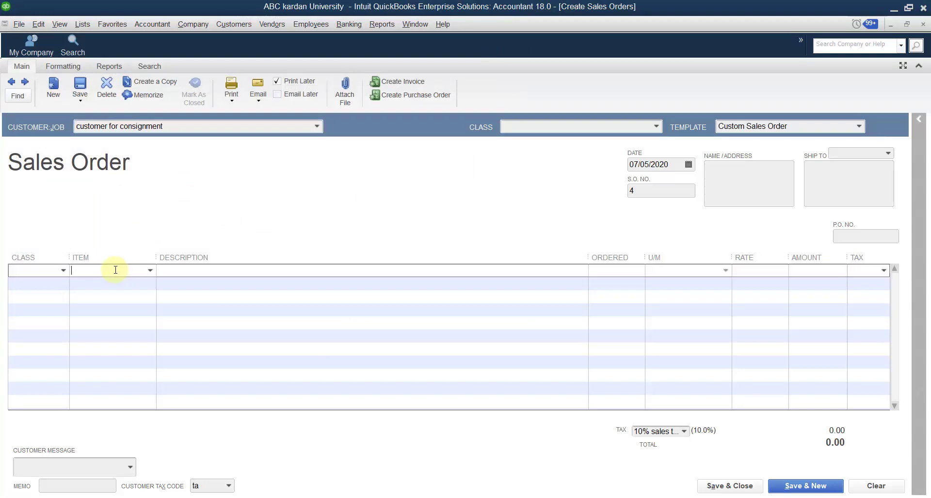
left_click(150, 270)
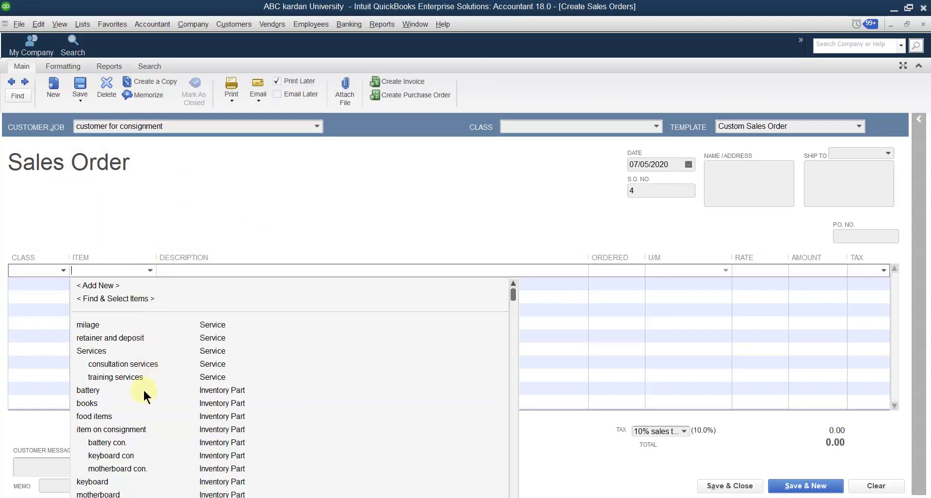
scroll(123, 375, "down", 2)
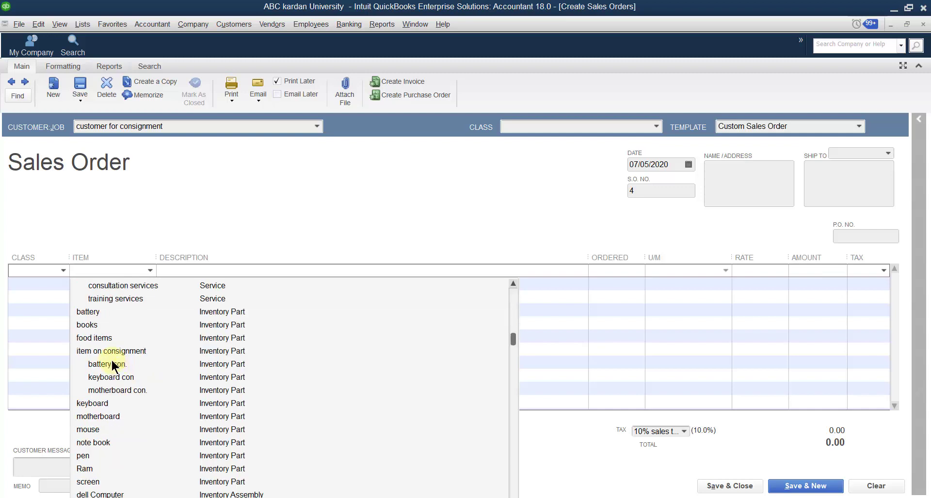
left_click(118, 363)
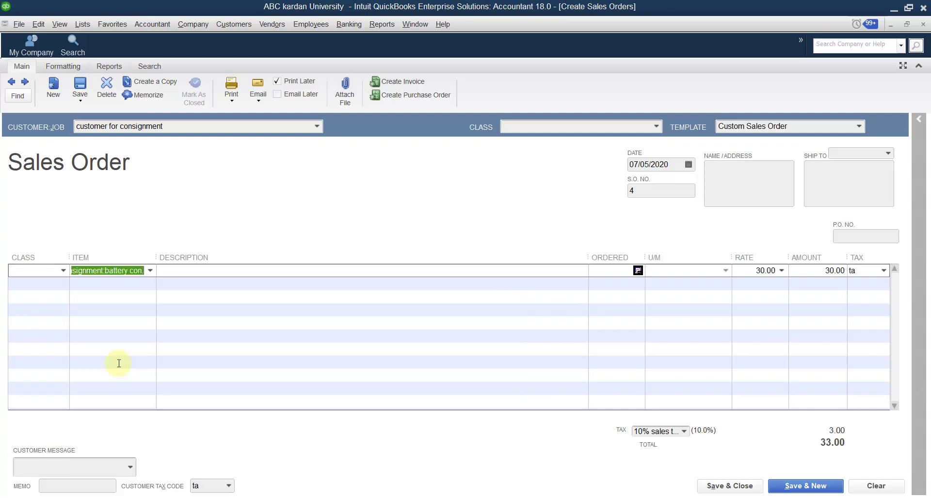
left_click(135, 284)
left_click(150, 283)
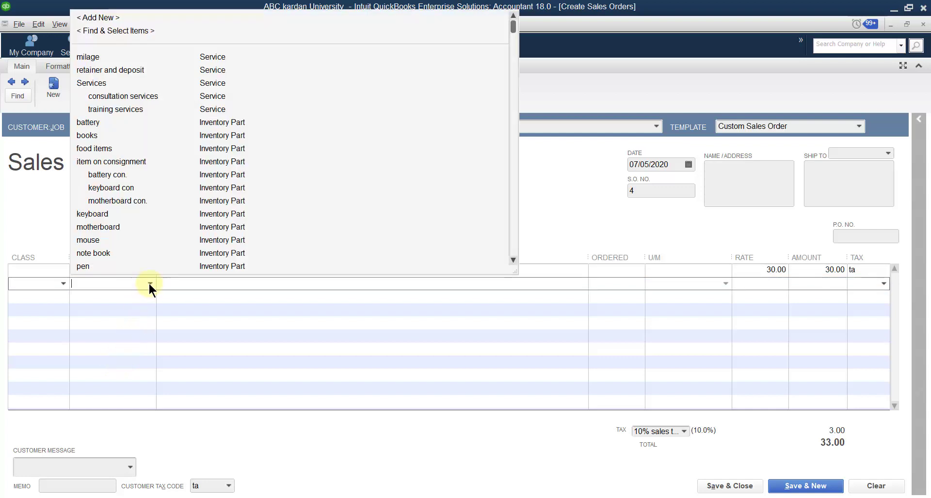
left_click(119, 188)
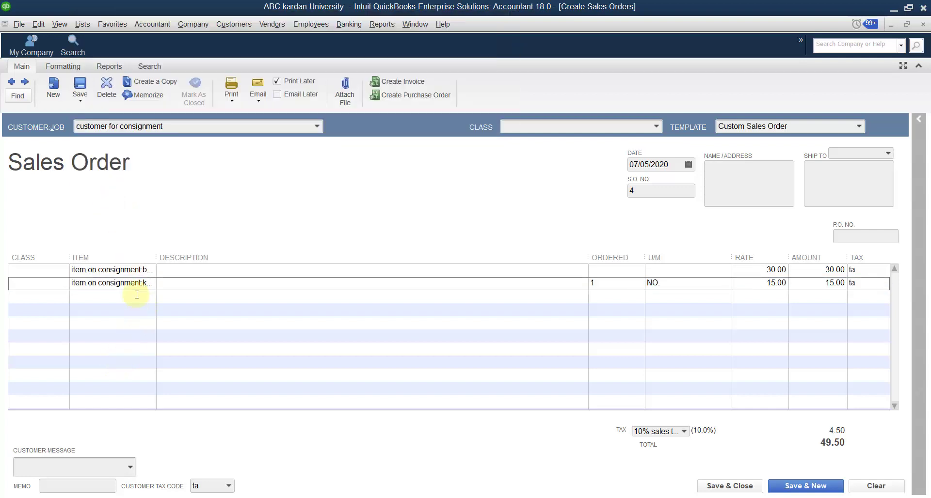
left_click(136, 296)
left_click(150, 297)
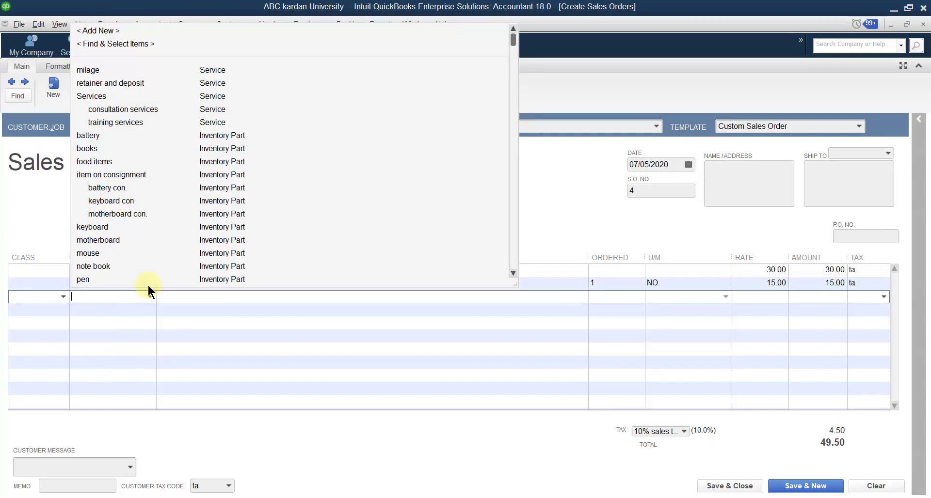
left_click(118, 214)
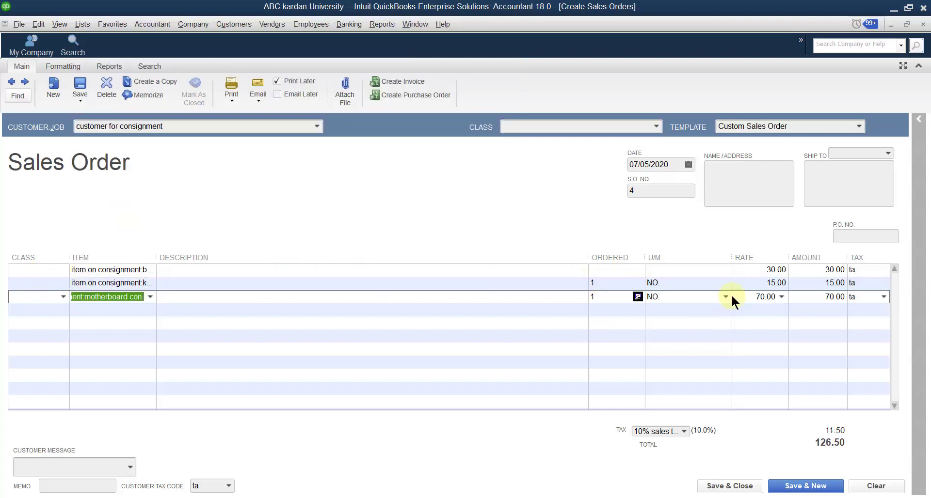
Step: Set the ordered quantities to 20 for battery con., 30 for keyboard con and 25 for motherboard con
left_click(604, 270)
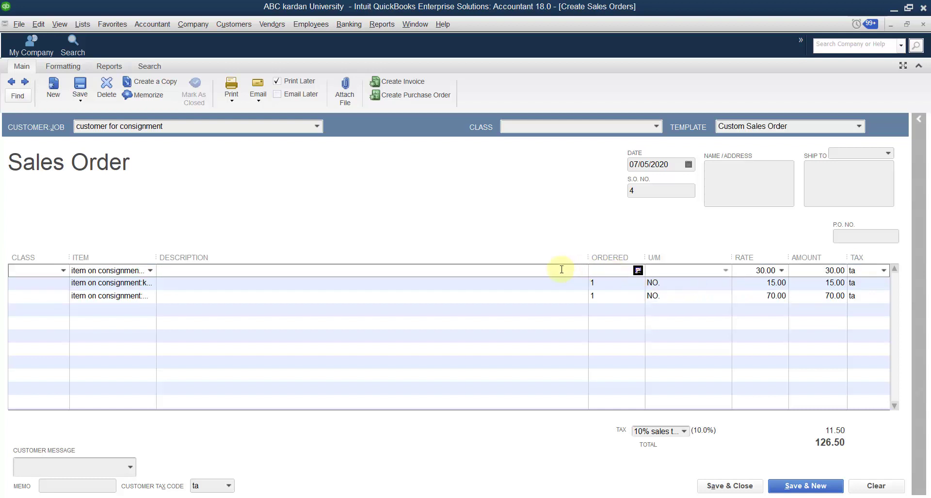
type("20")
key("Down")
type("30")
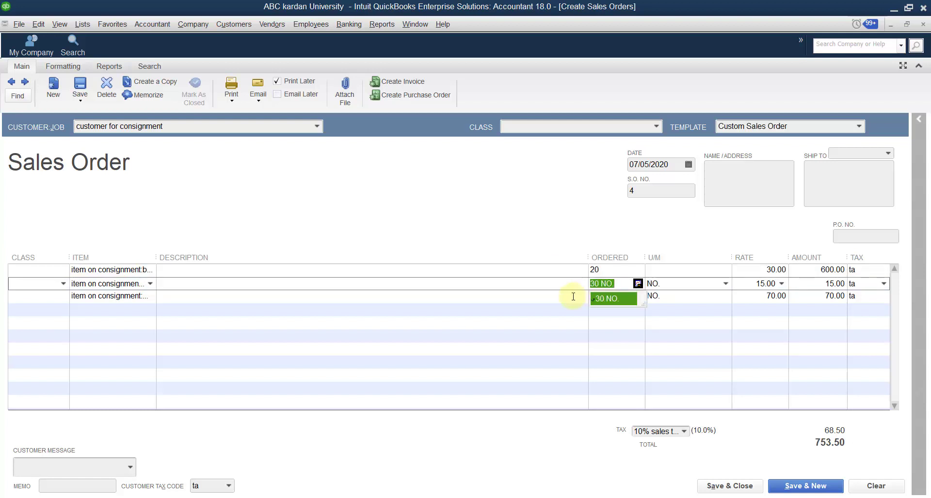
left_click(623, 297)
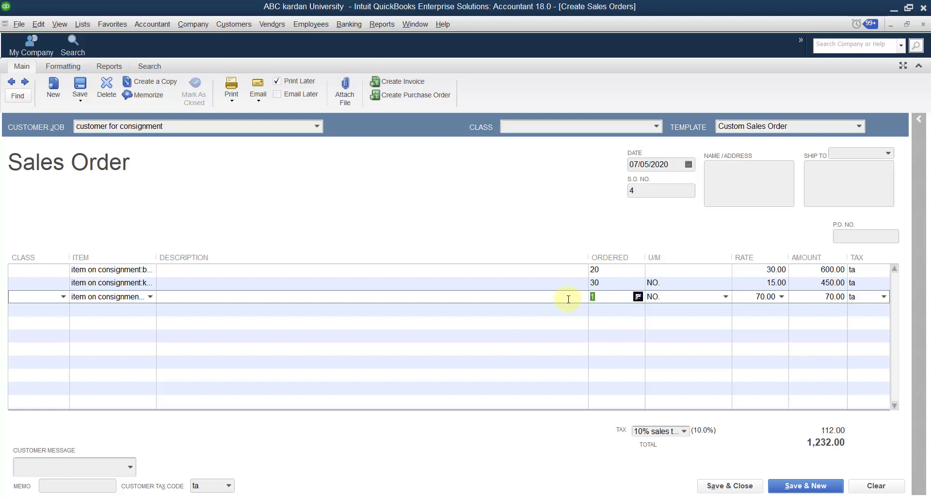
type("25")
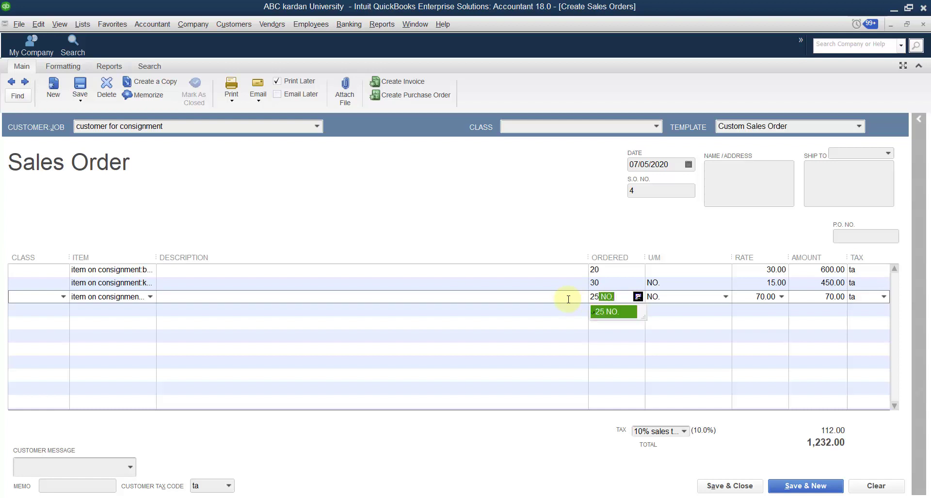
left_click(662, 314)
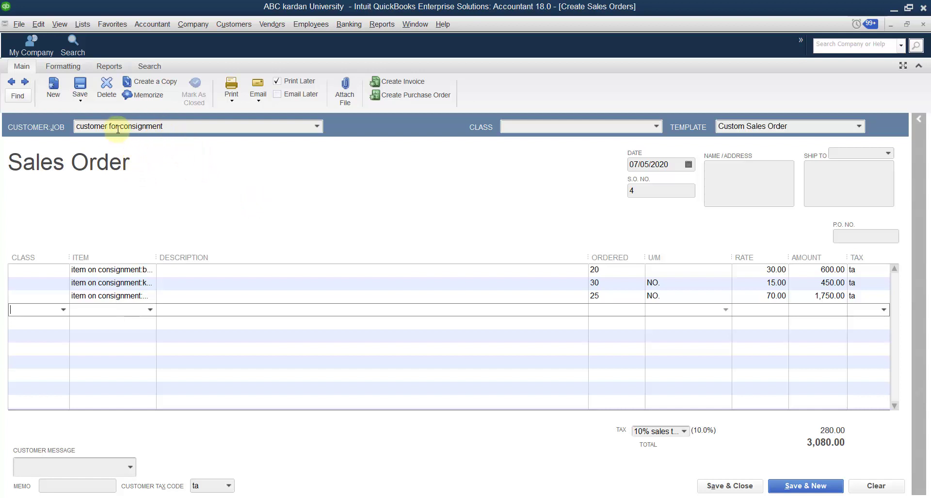
left_click(159, 126)
left_click_drag(159, 126, 97, 125)
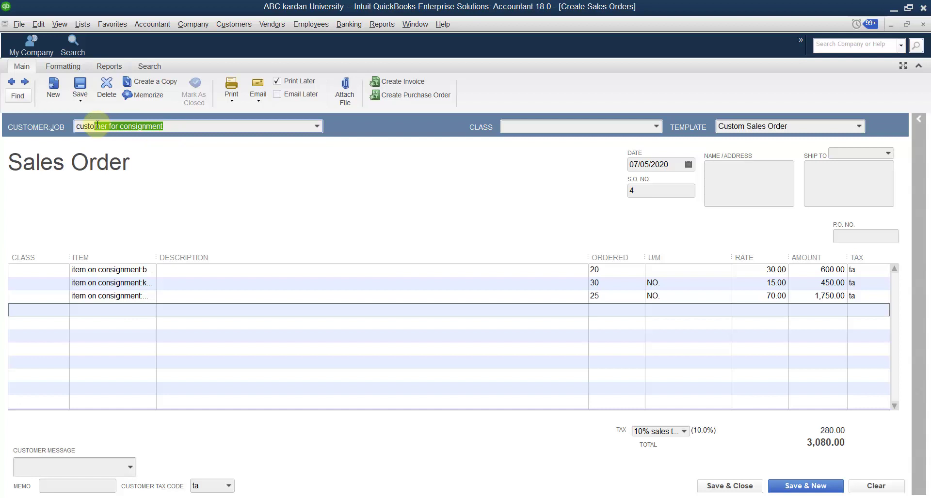
left_click(179, 126)
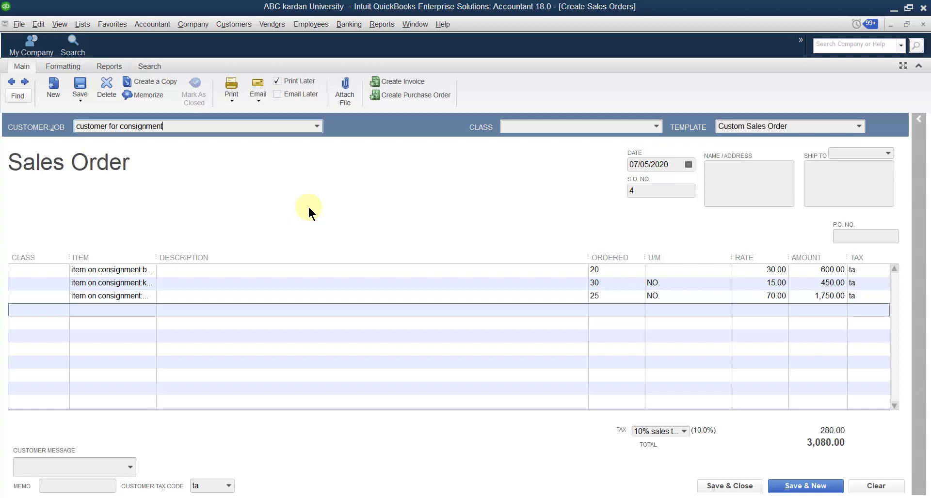
Step: Save and close the sales order without assigning classes to its items
left_click(751, 488)
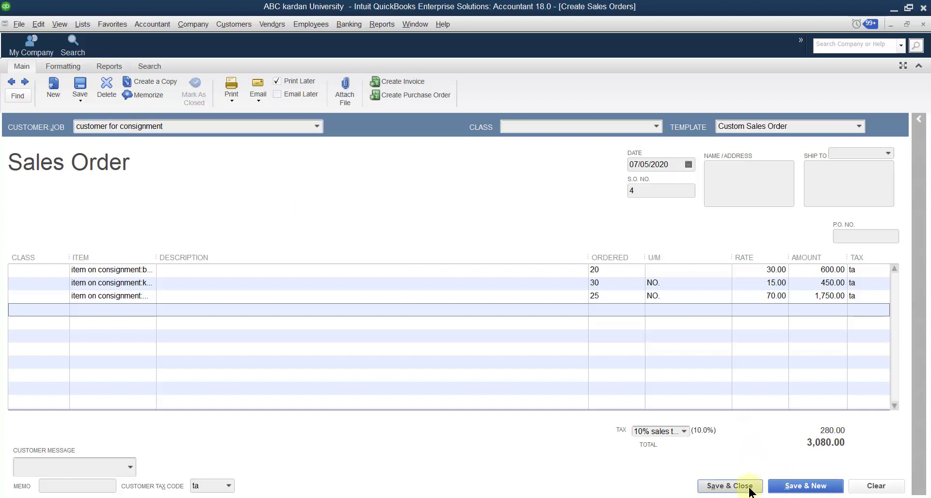
left_click(428, 175)
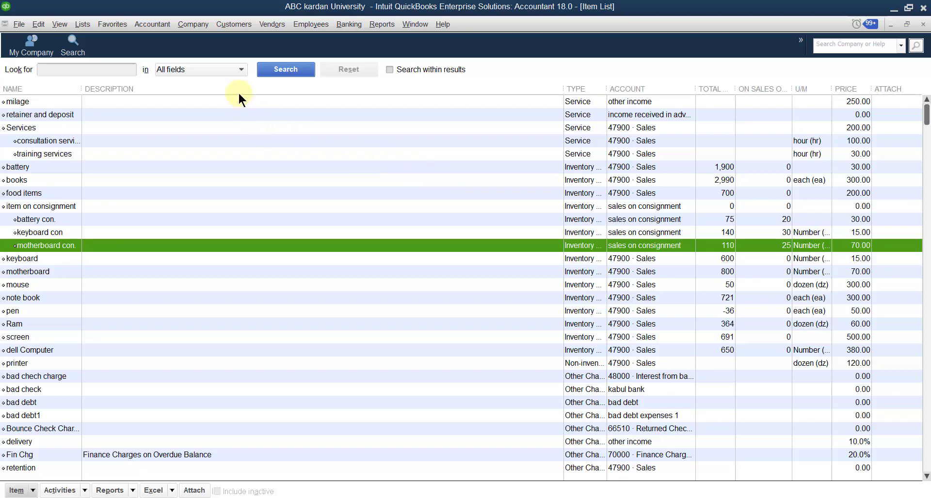
Step: Start a new invoice for "customer for consignment" and base it on the customer's available sales order dated 07/05/2020
left_click(232, 24)
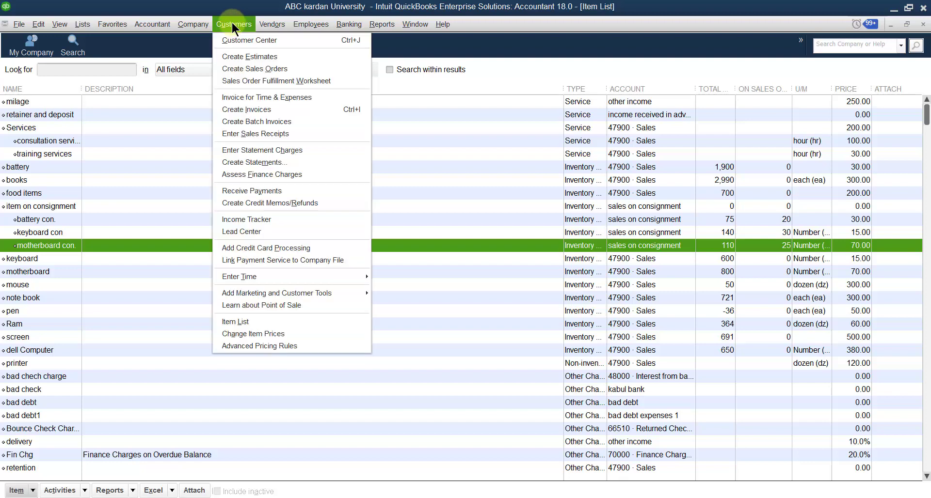
left_click(254, 109)
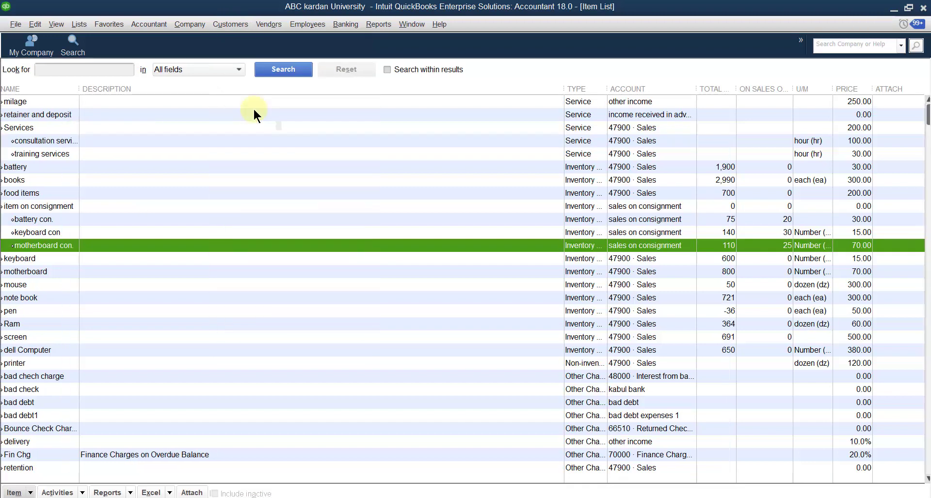
left_click(289, 124)
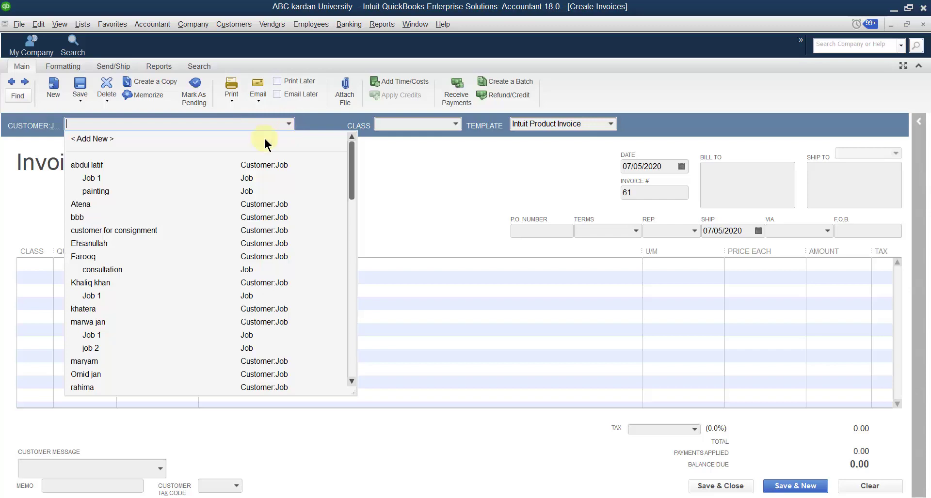
left_click(138, 229)
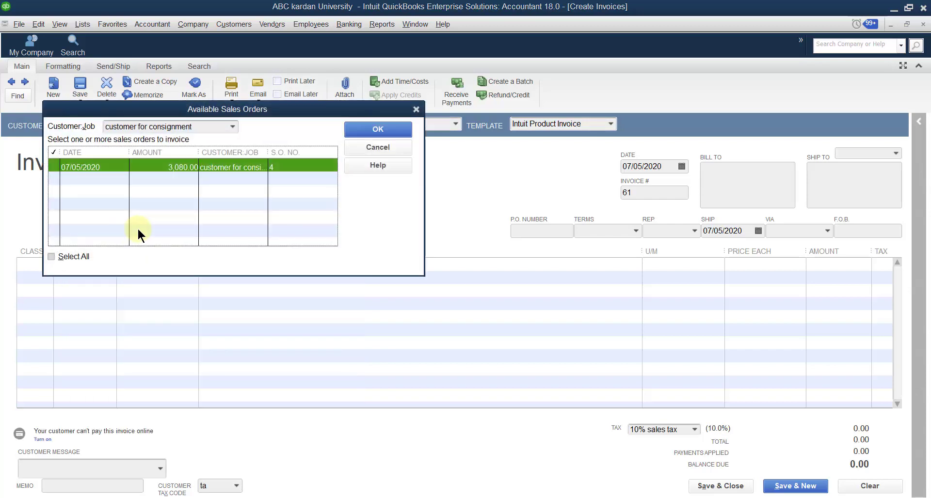
left_click(90, 165)
left_click(374, 129)
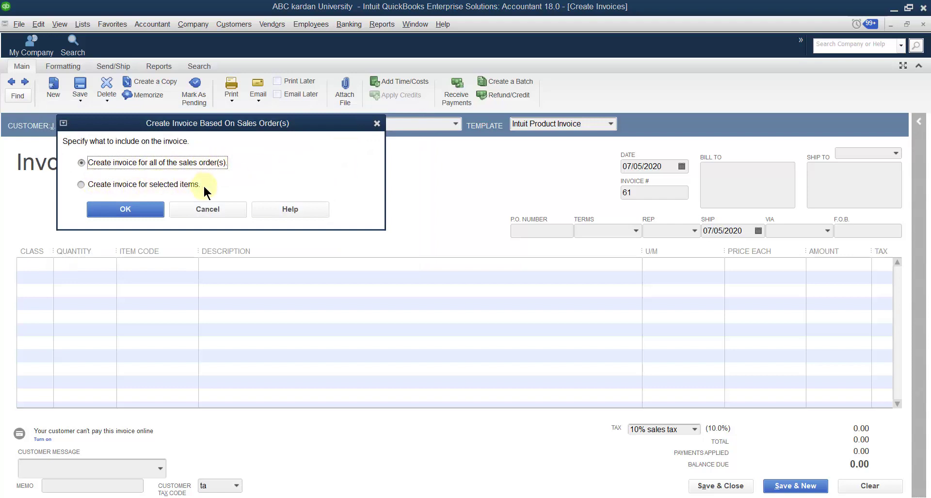
Step: Create the invoice from selected sales order items, keeping all three consignment items, and widen the item column to fit their full names
left_click(82, 185)
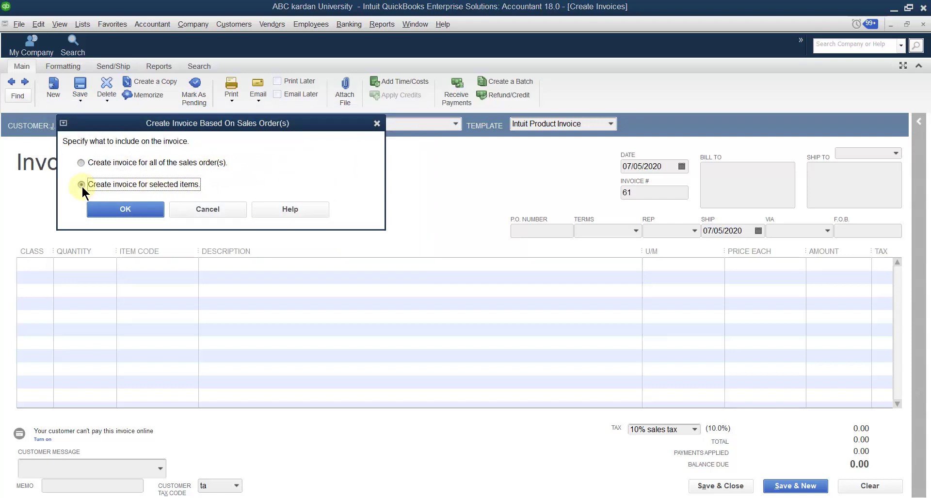
left_click(119, 206)
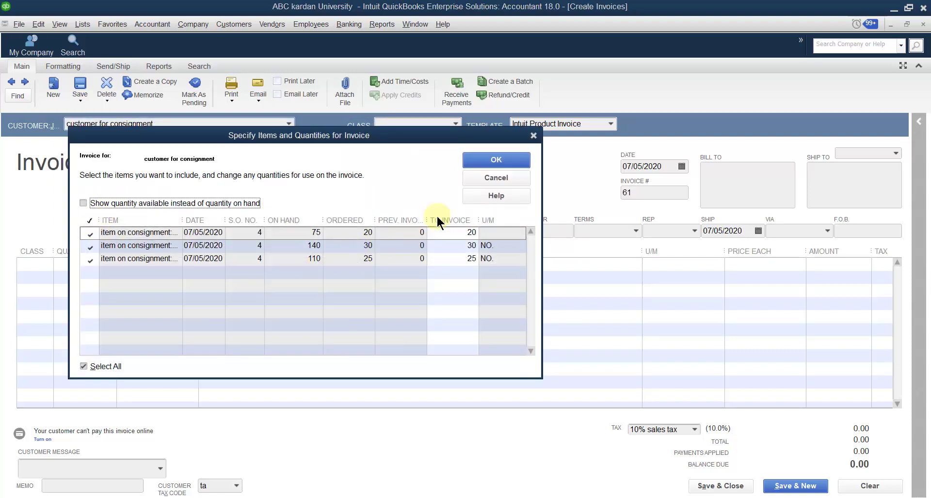
left_click(490, 160)
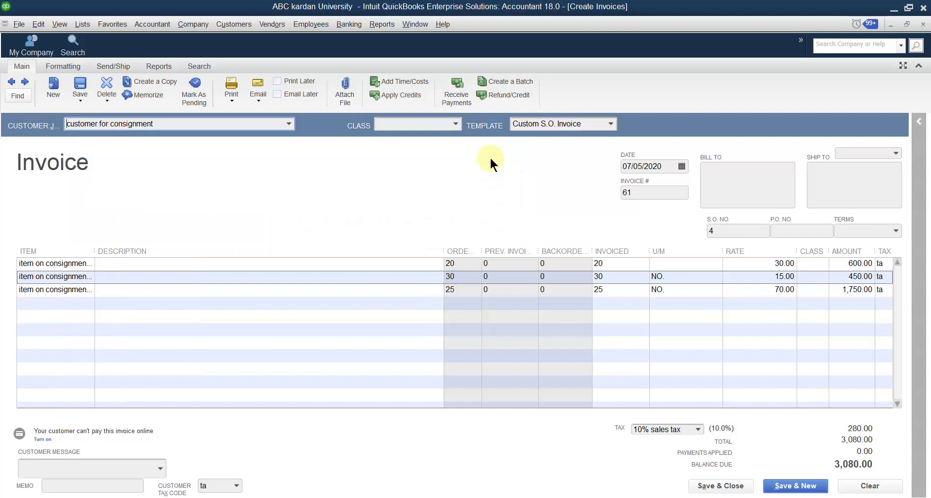
left_click(268, 335)
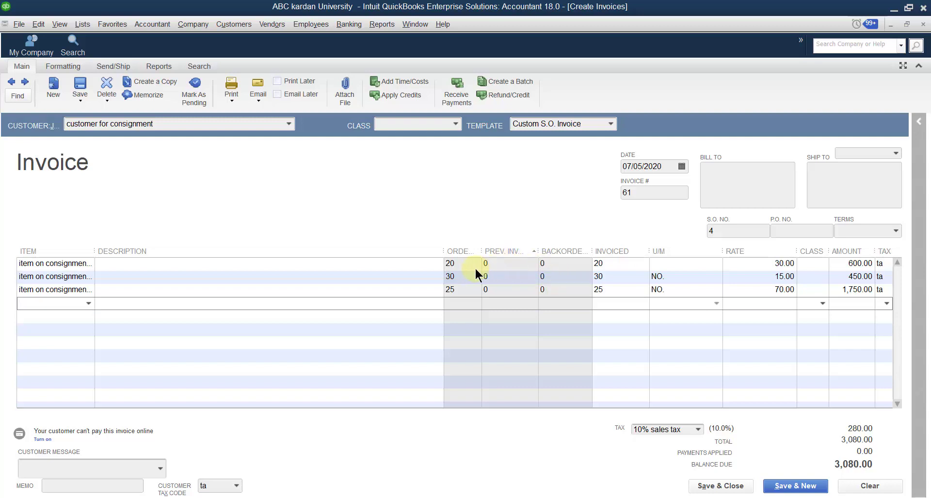
left_click(461, 264)
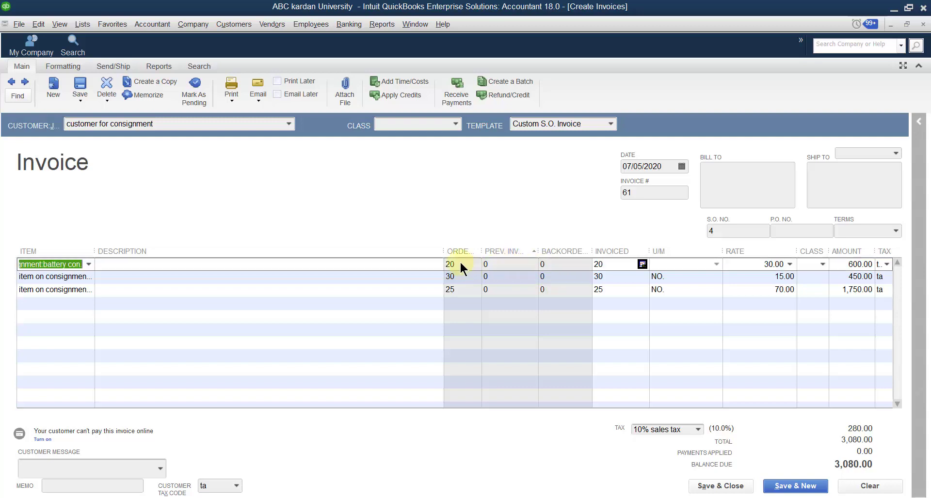
left_click(614, 265)
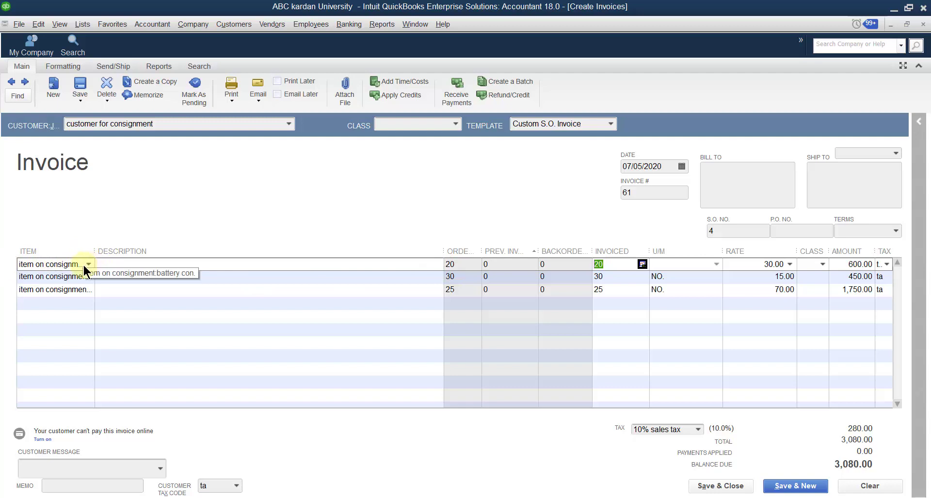
left_click_drag(94, 243, 158, 242)
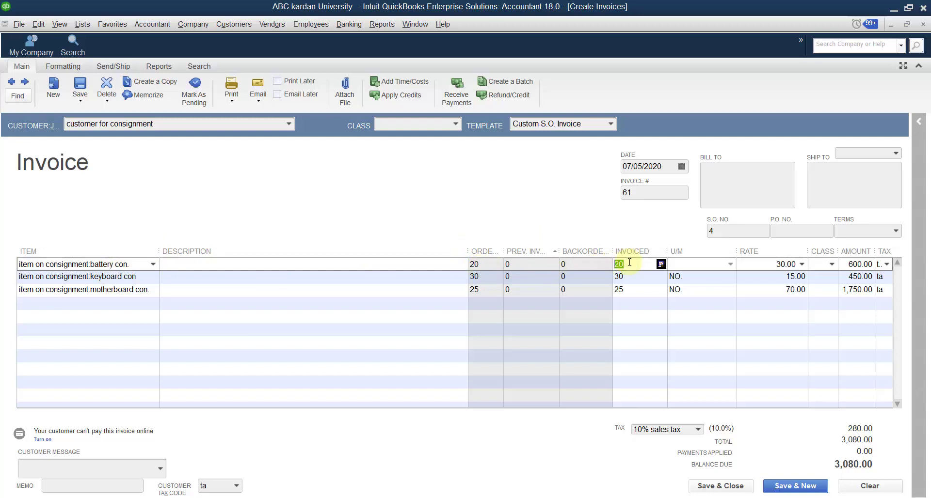
Step: Set the invoiced quantities to 10 for battery con. and 15 for keyboard con, and save and close the invoice without assigning classes
type("10")
left_click(621, 276)
double_click(620, 276)
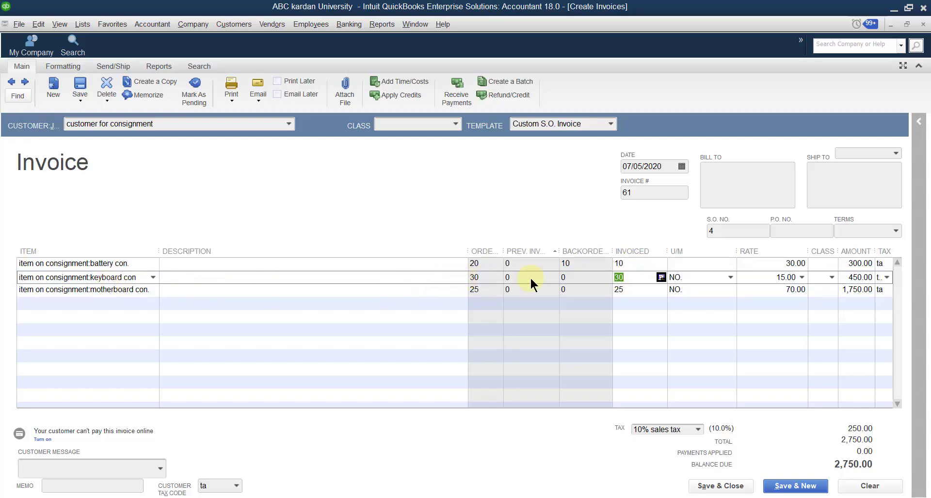
type("15 NO.")
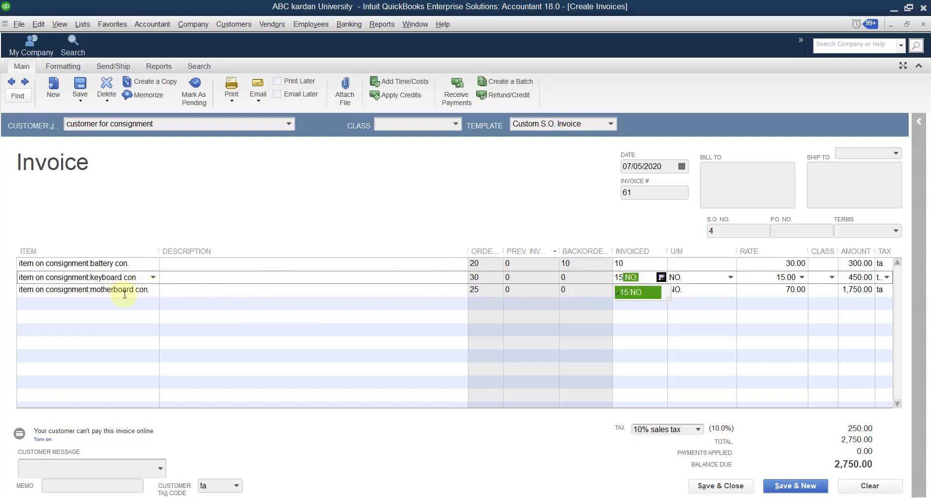
left_click(654, 304)
left_click(639, 289)
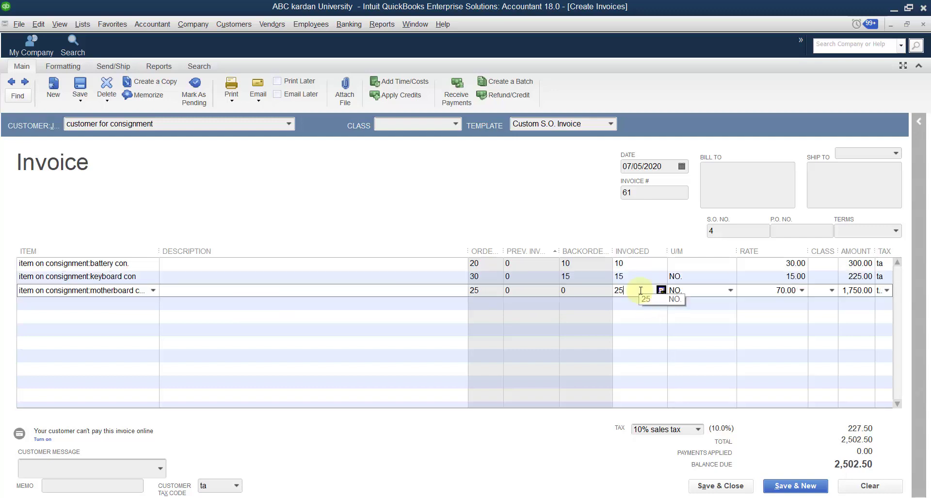
left_click(718, 486)
left_click(425, 175)
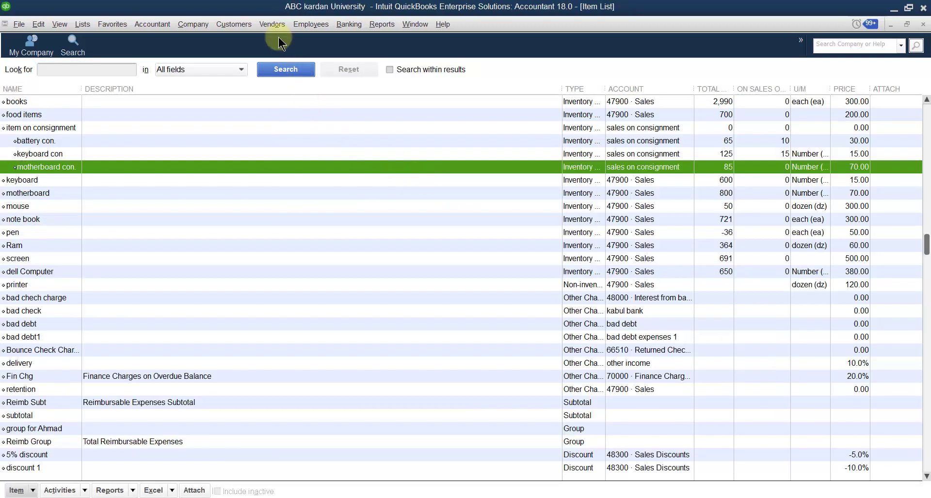
Step: Examine this week's open customer invoices in the Customer Center's transaction list
left_click(231, 24)
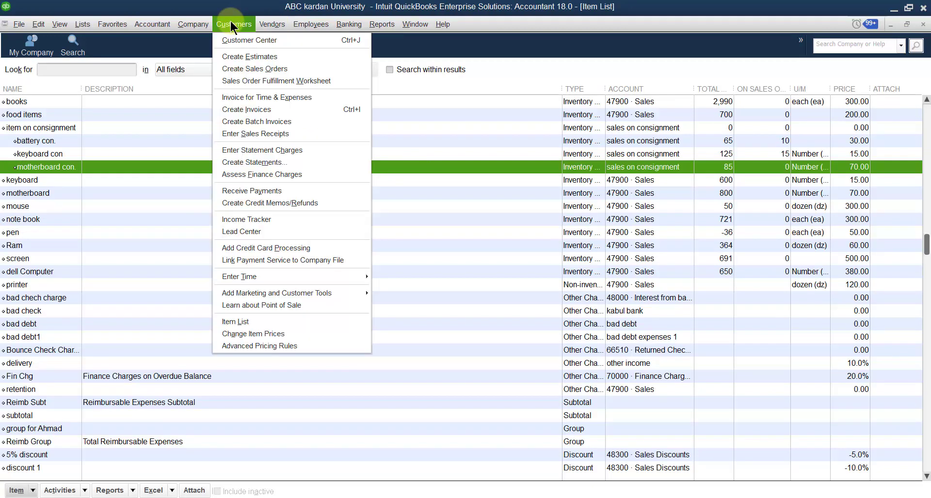
left_click(229, 38)
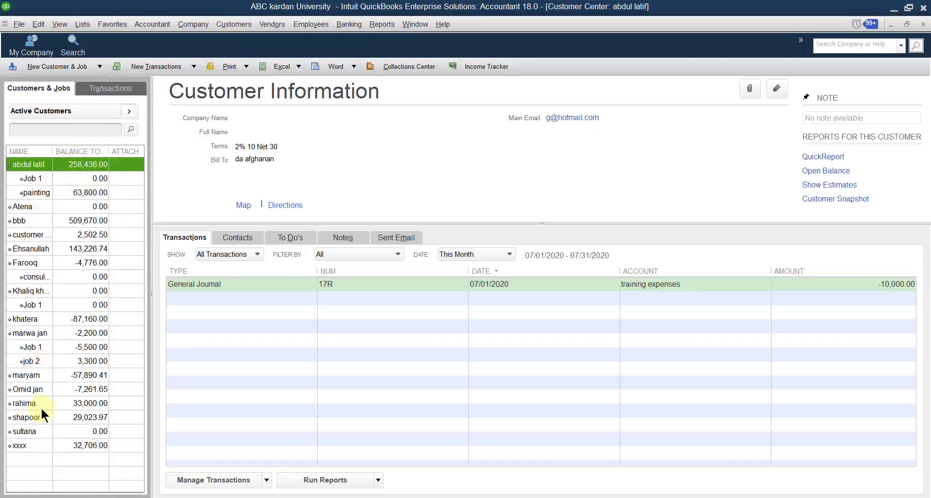
left_click(88, 90)
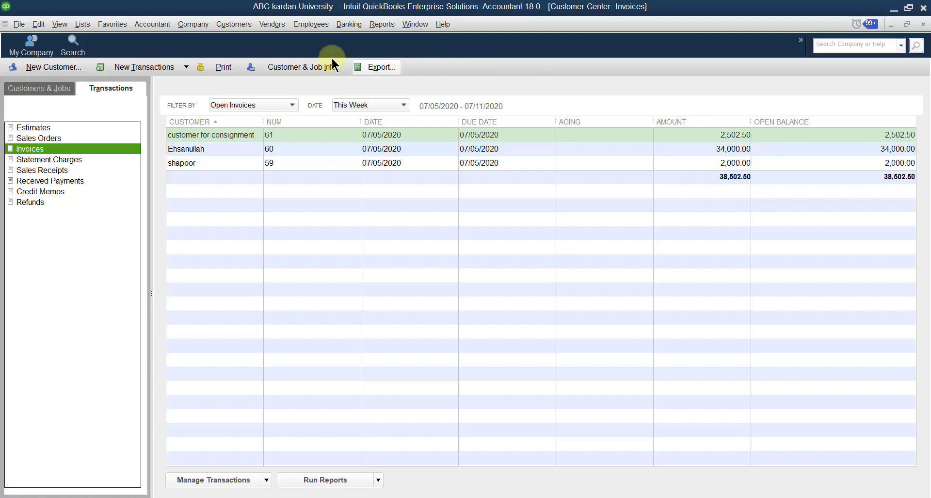
Step: Create a second invoice for "customer for consignment" from the uninvoiced battery con. and keyboard con items of the 07/05/2020 sales order
left_click(232, 25)
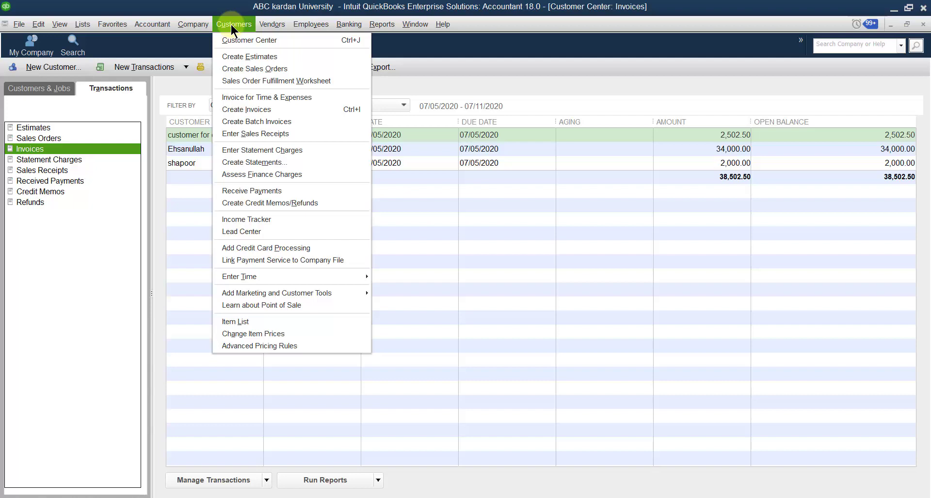
left_click(258, 111)
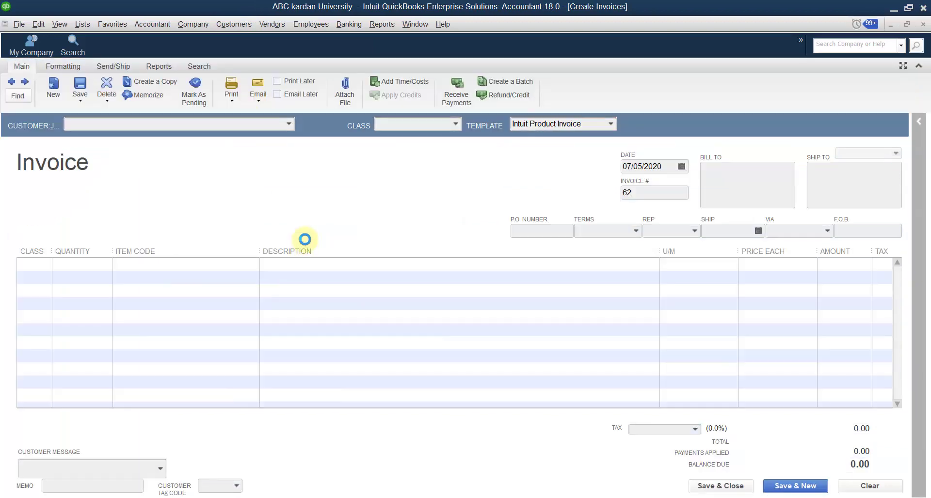
left_click(289, 123)
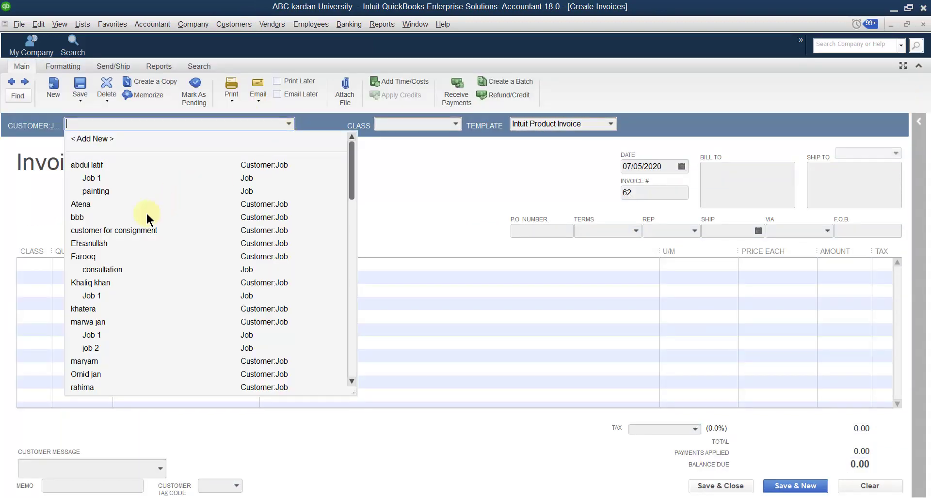
left_click(130, 231)
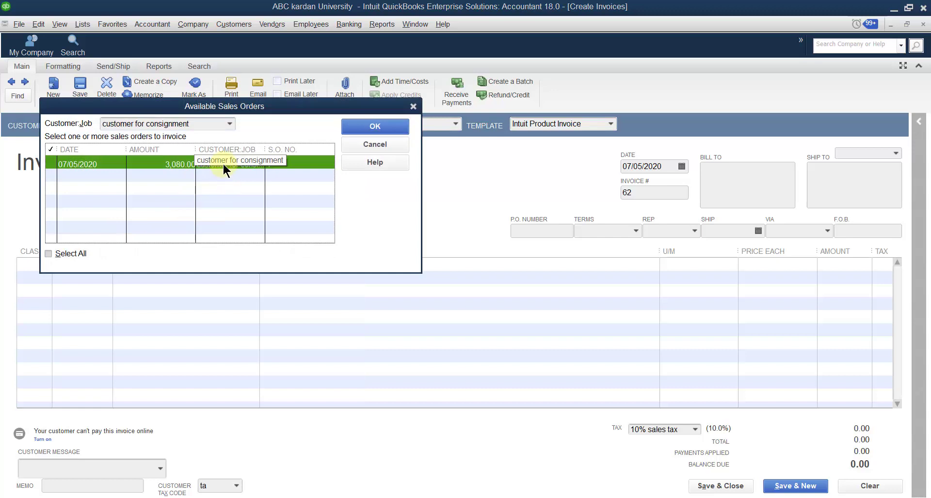
left_click(223, 165)
left_click(355, 125)
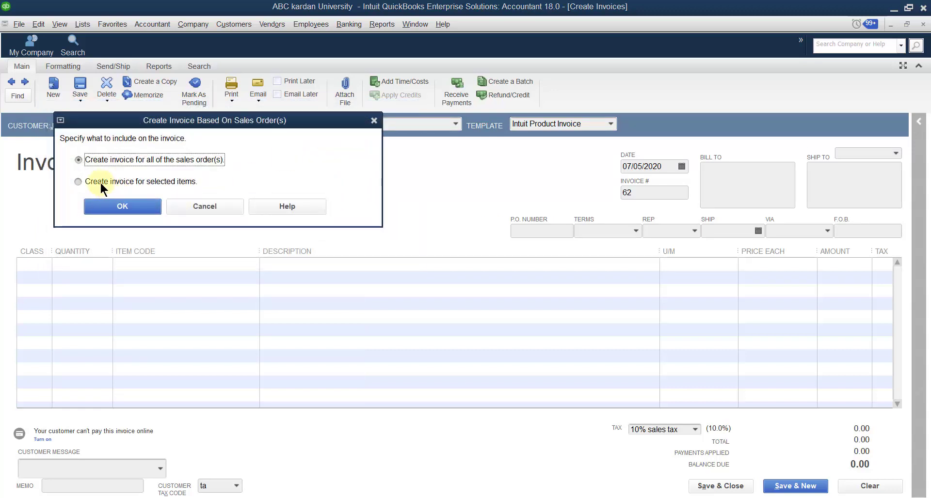
left_click(80, 182)
left_click(121, 205)
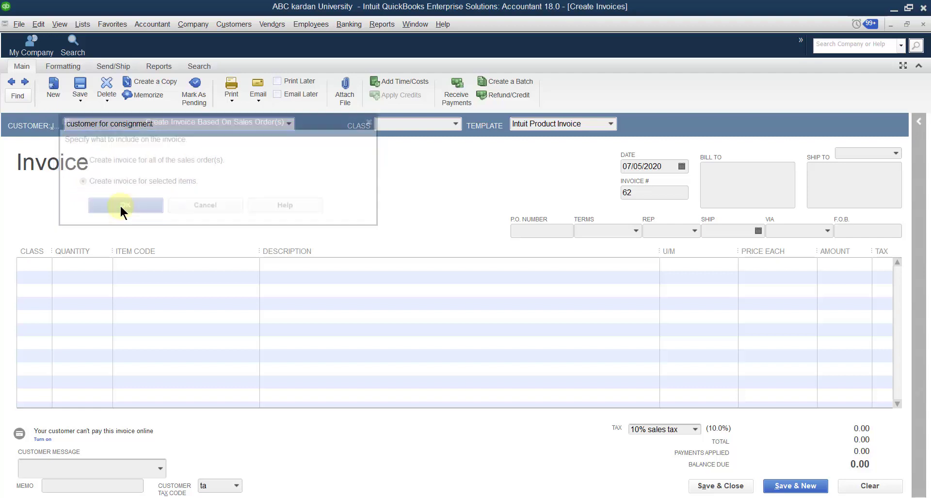
left_click(493, 162)
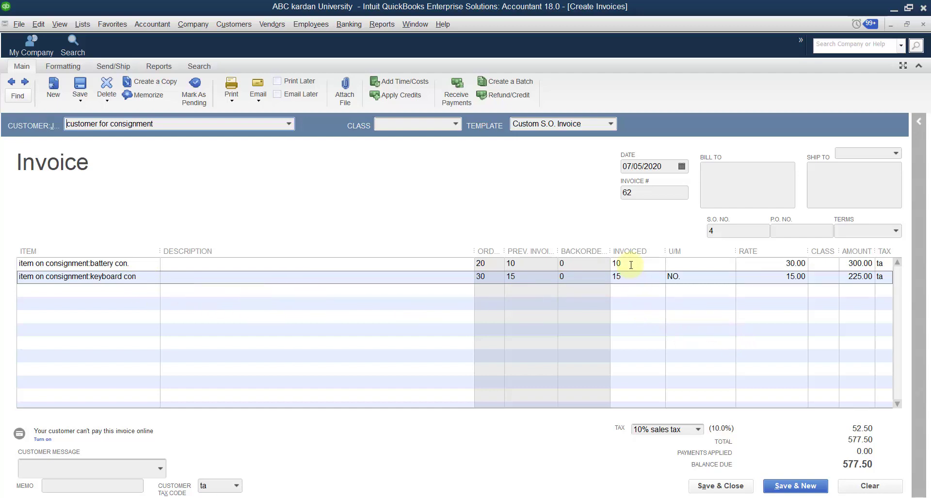
Step: Set the invoiced quantity of keyboard con to 10 and save and close the second invoice without assigning classes
left_click(612, 264)
left_click(617, 277)
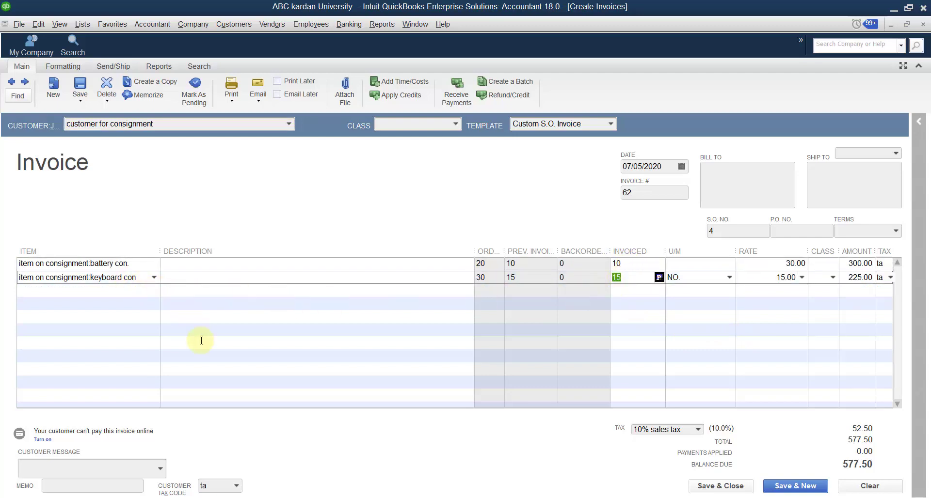
type("10NO.")
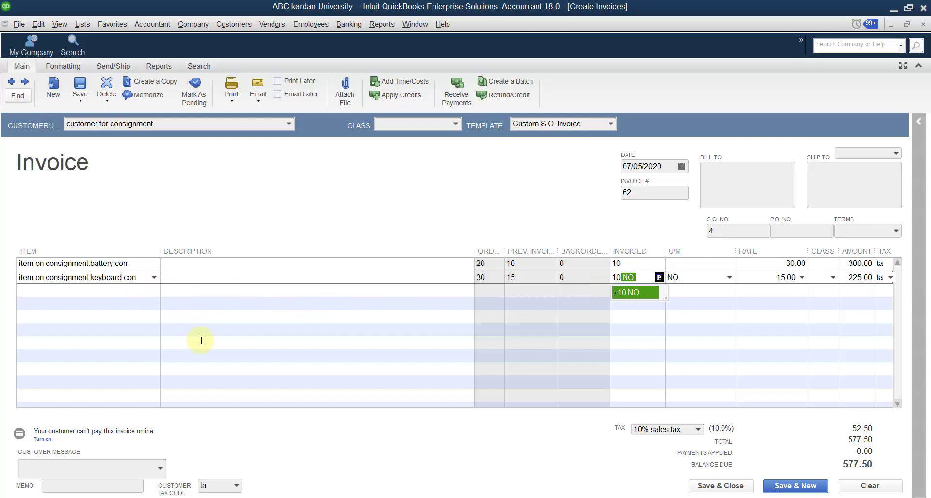
left_click(716, 292)
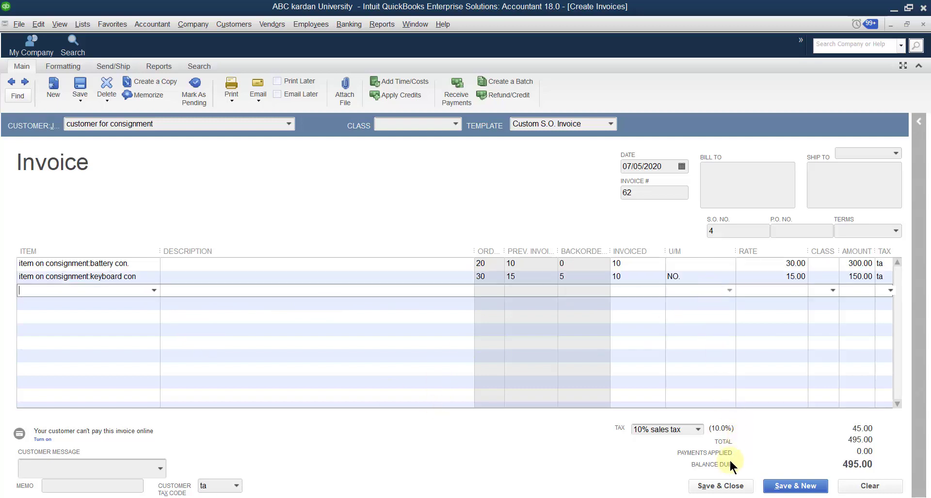
left_click(720, 486)
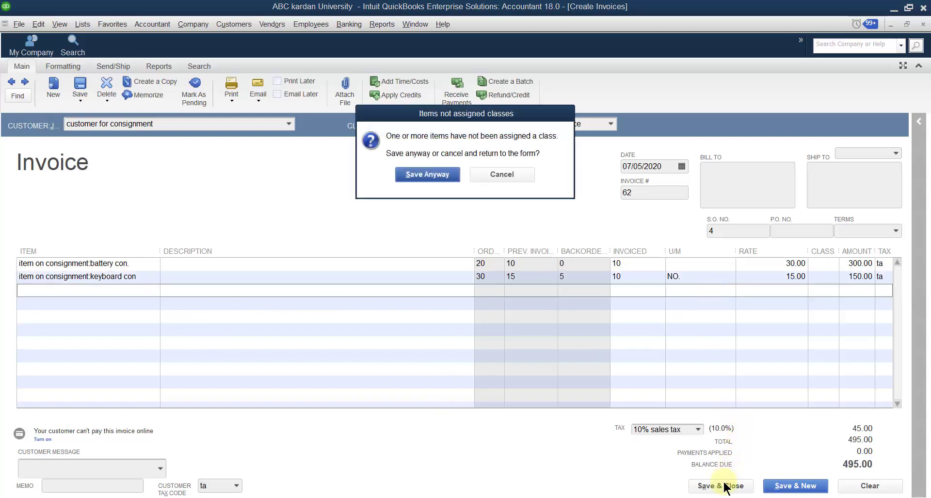
left_click(438, 176)
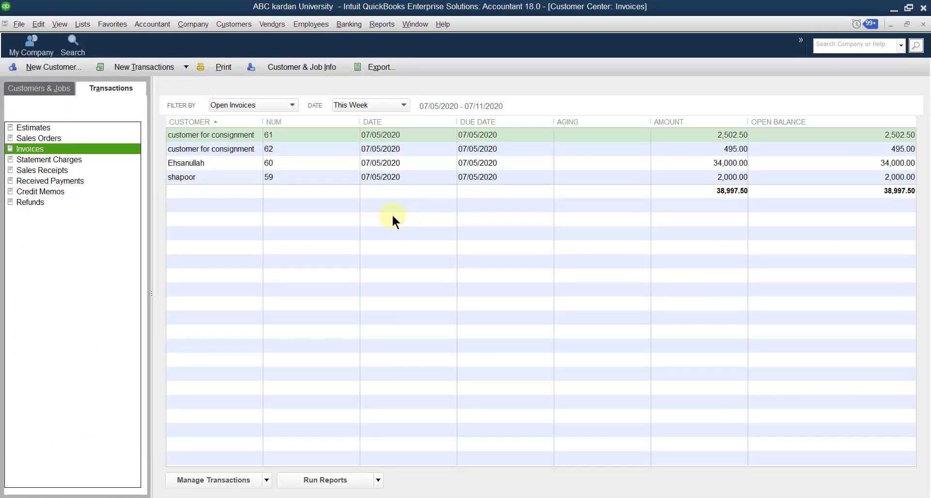
Step: Start a third invoice for "customer for consignment", based on selected items of the sales order dated 07/05/2020
left_click(233, 24)
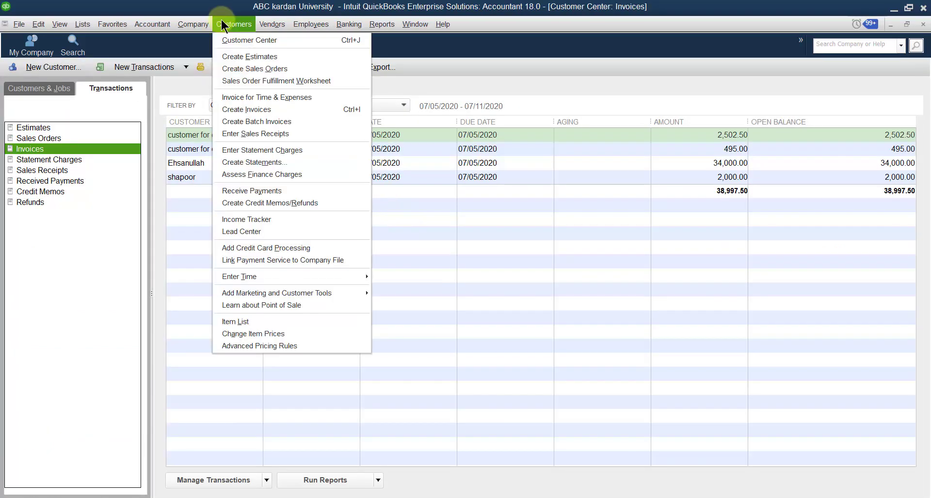
left_click(246, 109)
left_click(290, 124)
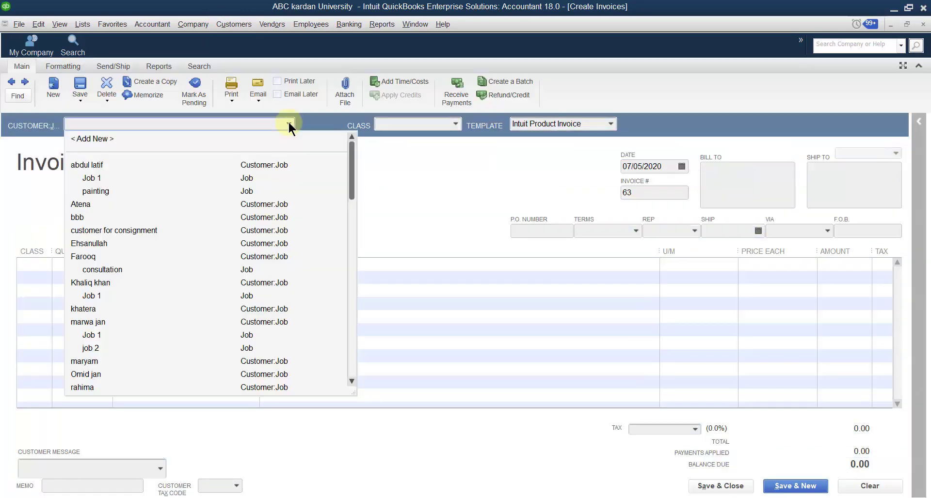
left_click(145, 232)
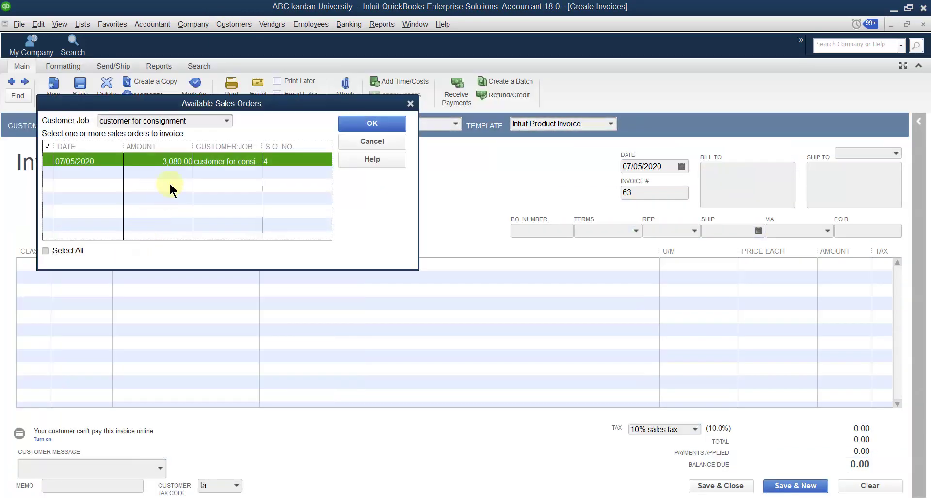
left_click(173, 161)
left_click(358, 124)
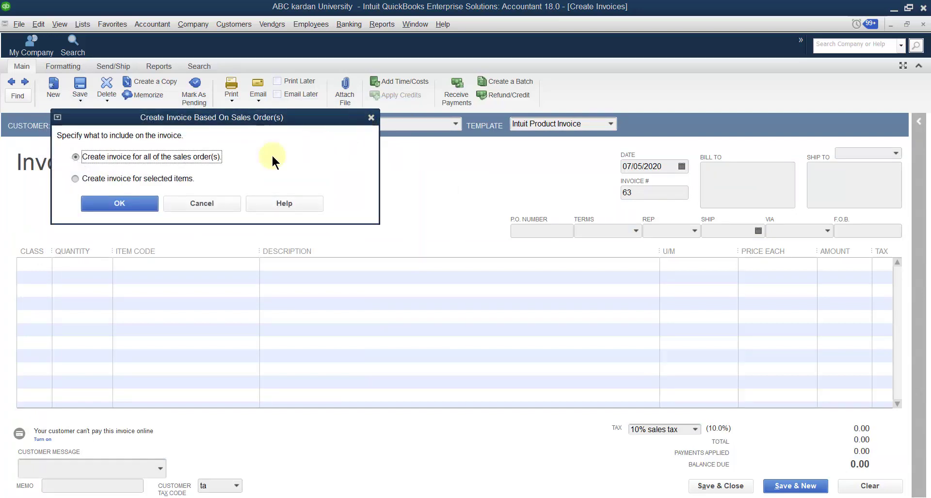
left_click(122, 178)
left_click(129, 201)
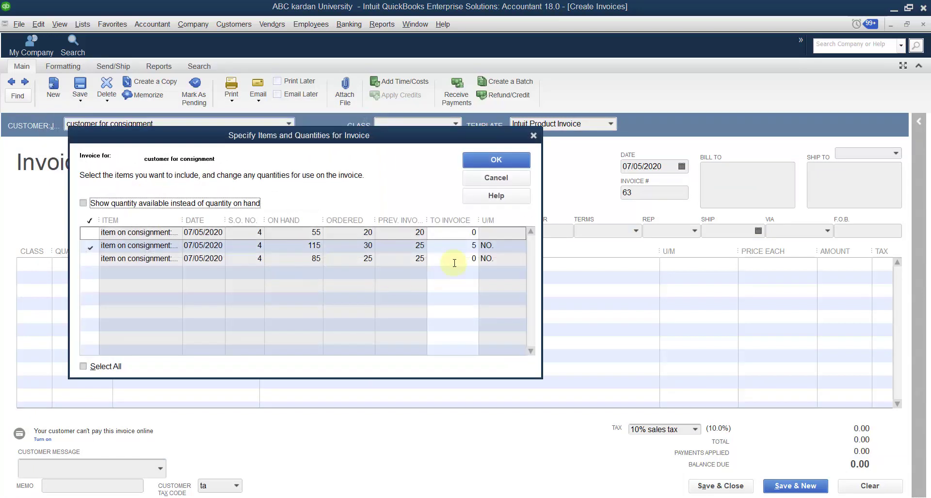
Step: Invoice the remaining 5 keyboard con units and save and close the third invoice without assigning classes
left_click(503, 158)
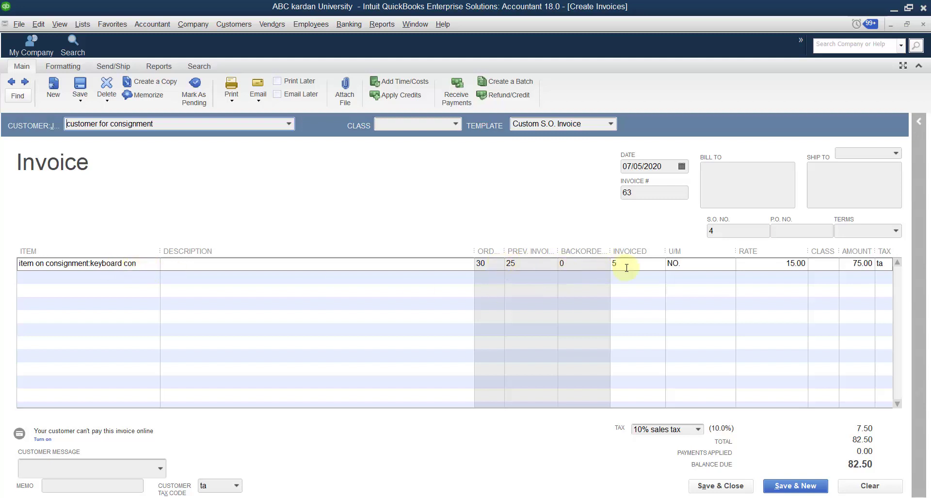
left_click(720, 487)
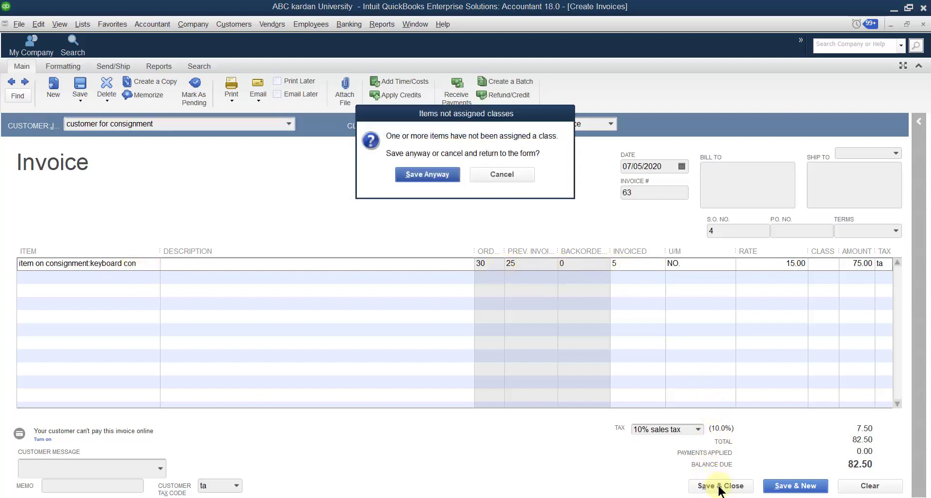
left_click(450, 178)
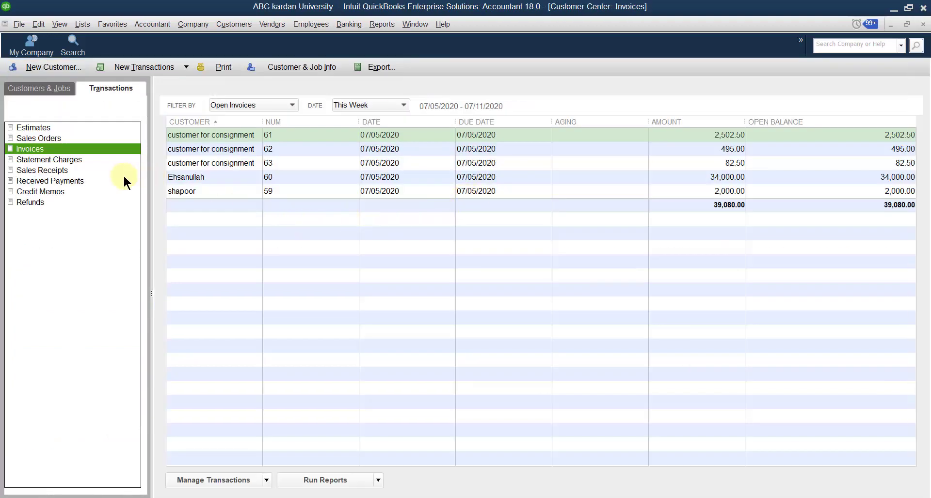